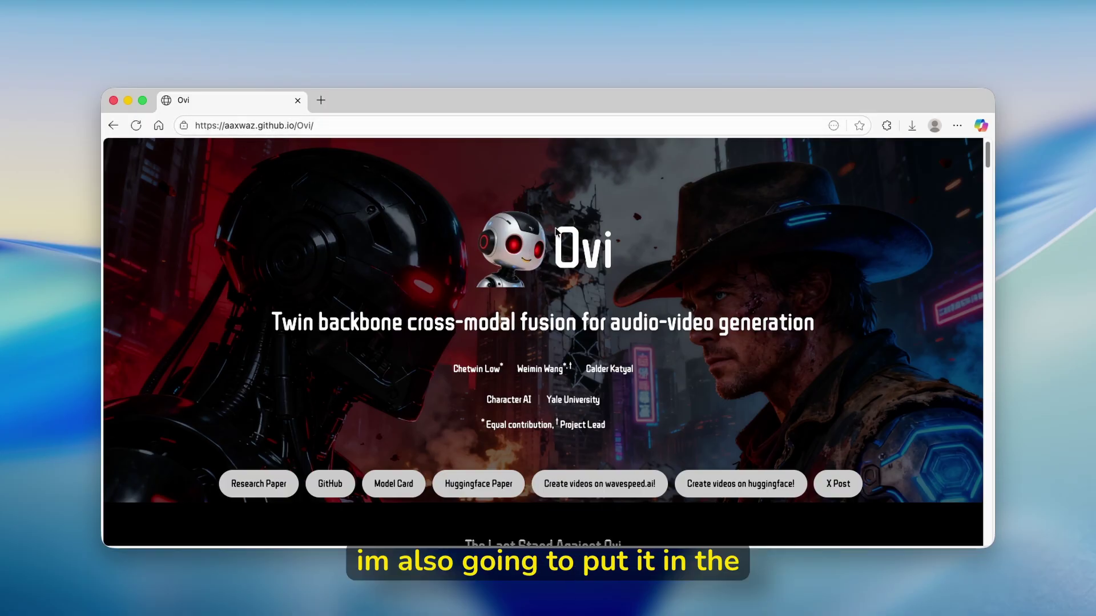
scroll(557, 228, "down", 1)
scroll(557, 227, "down", 3)
scroll(557, 229, "down", 4)
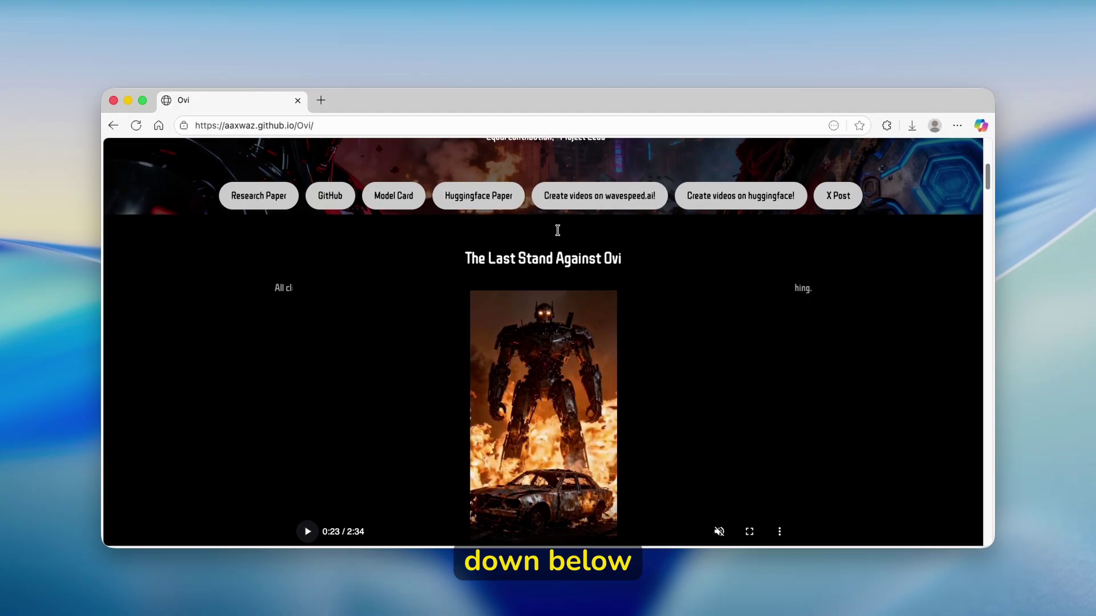
scroll(557, 230, "down", 5)
scroll(558, 230, "down", 3)
scroll(558, 229, "down", 1)
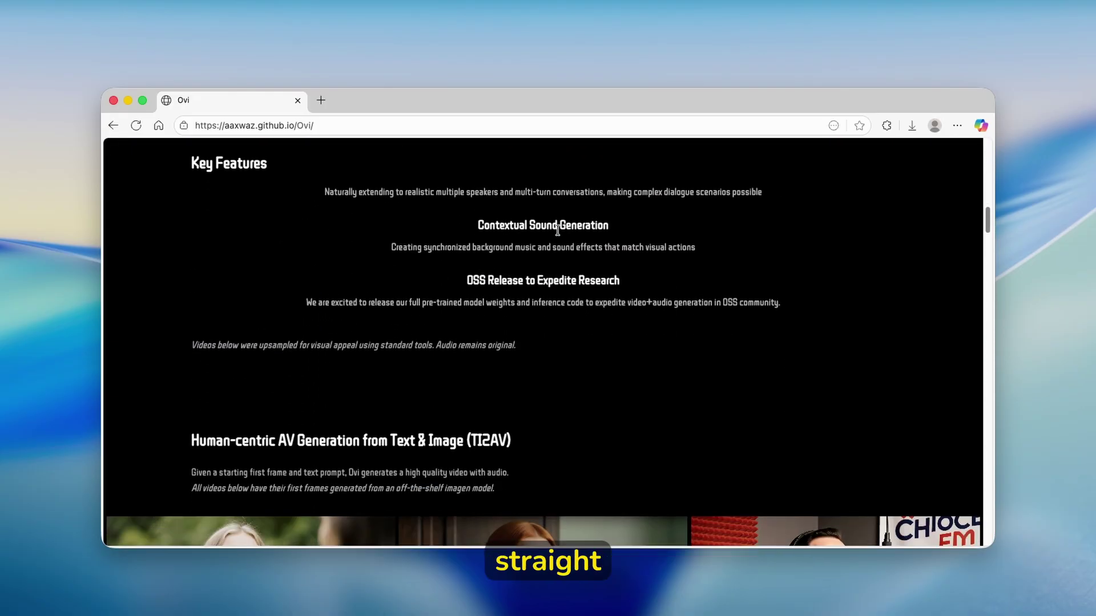
scroll(557, 230, "down", 2)
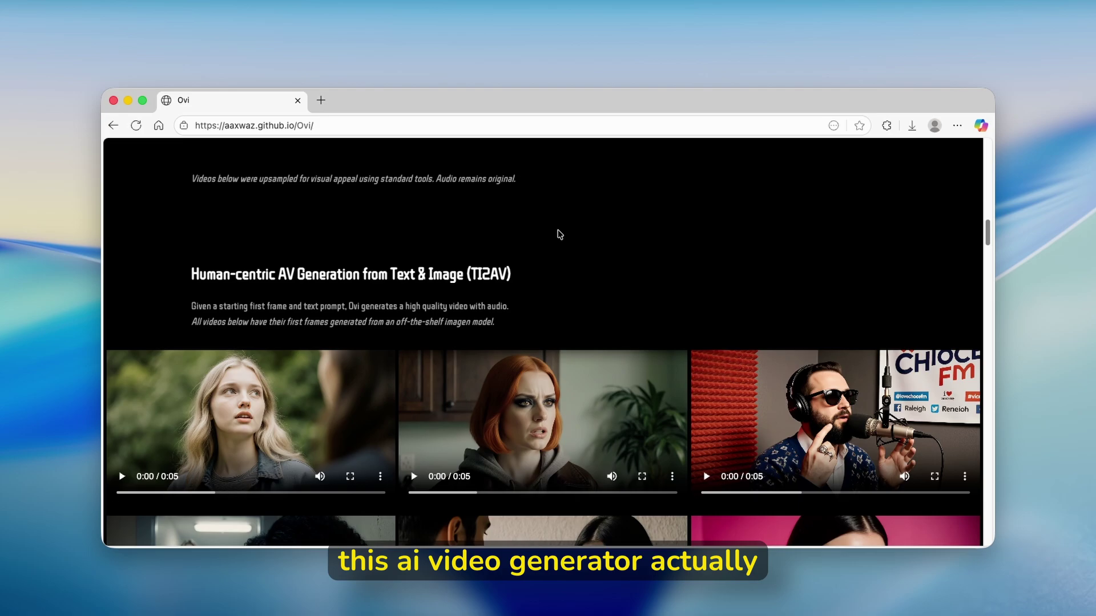
scroll(558, 233, "down", 1)
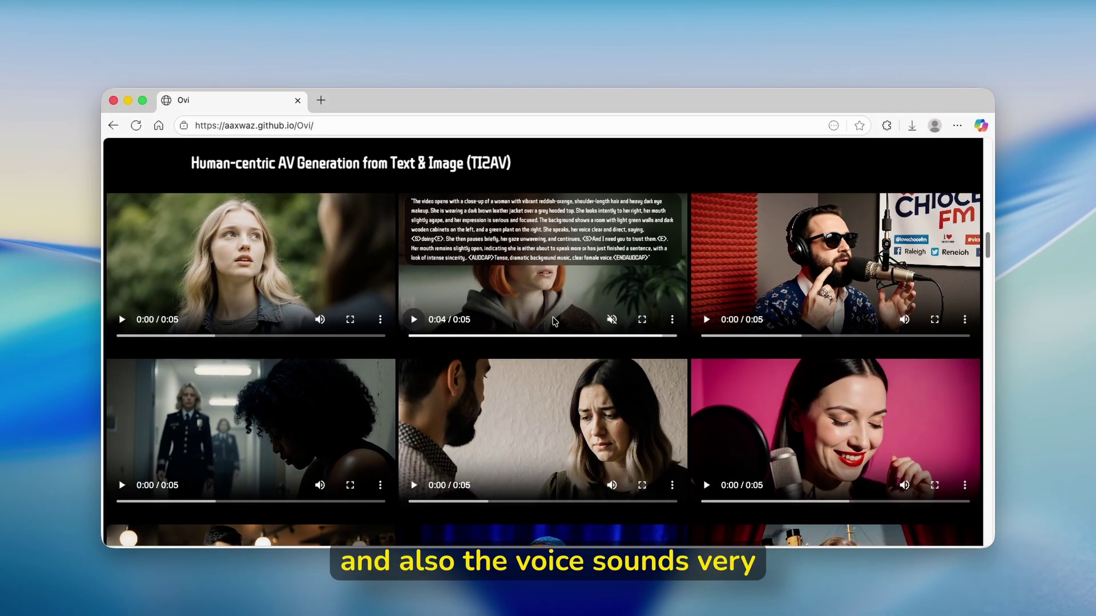
scroll(552, 317, "down", 2)
scroll(529, 323, "down", 2)
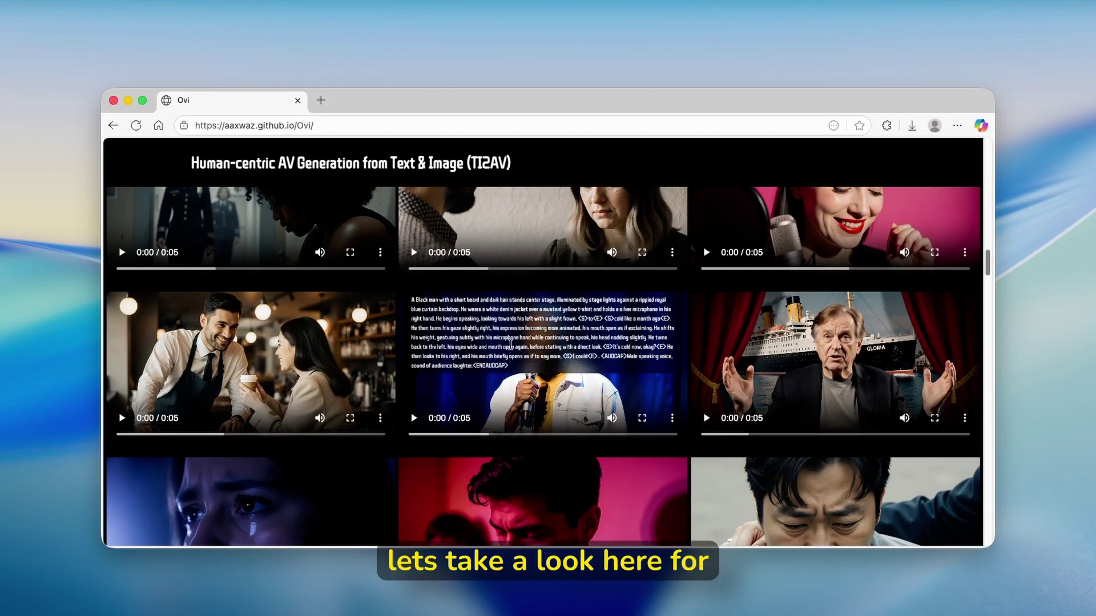
mouse_move(542, 364)
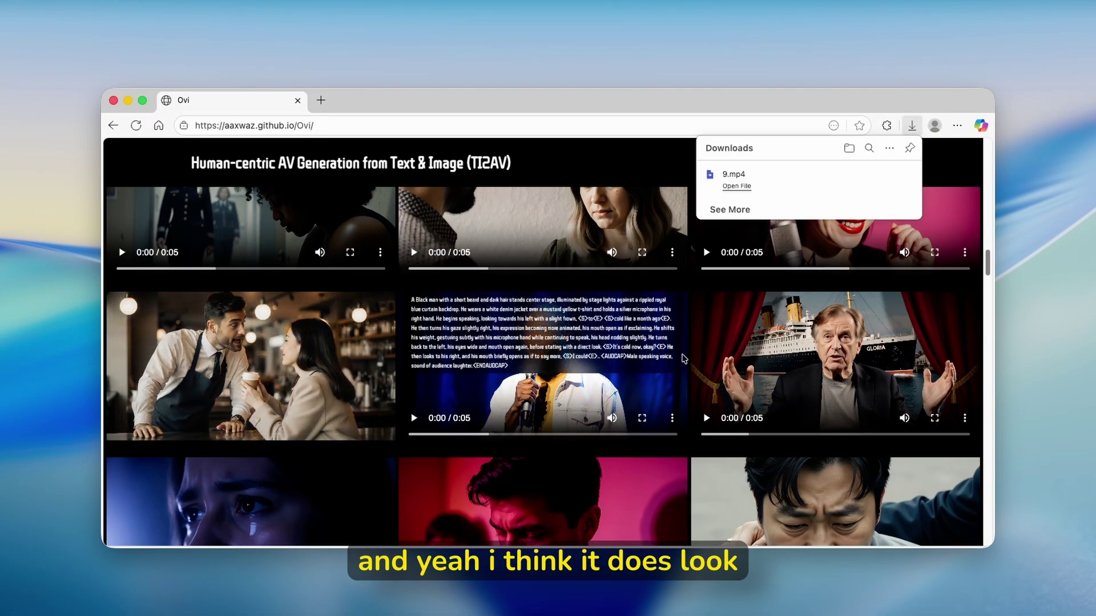
scroll(573, 214, "down", 5)
scroll(576, 320, "up", 2)
scroll(577, 321, "up", 3)
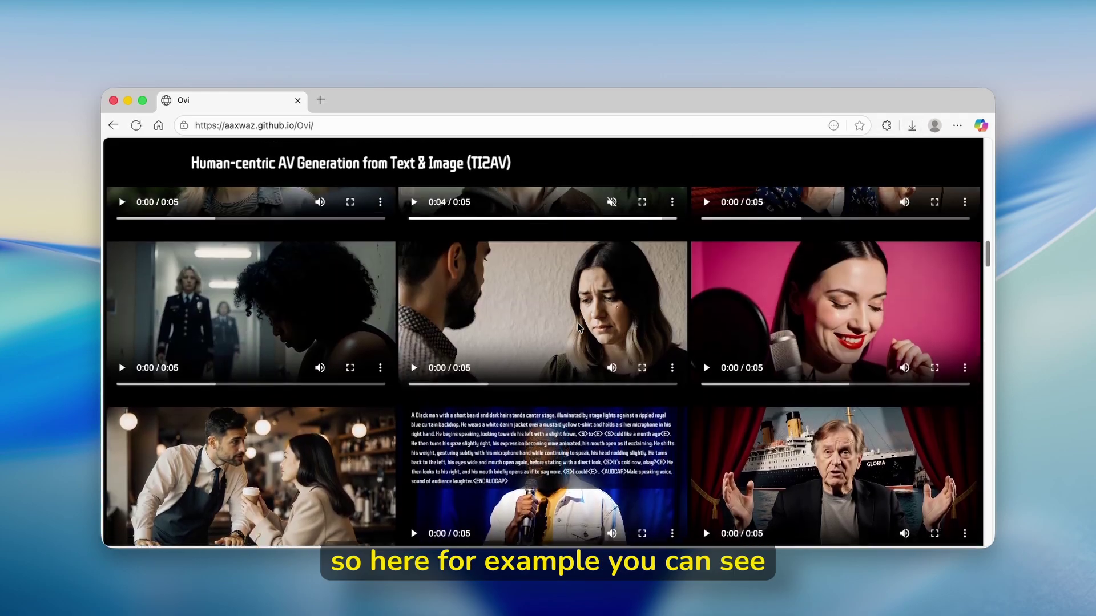
scroll(578, 328, "up", 1)
scroll(579, 328, "down", 2)
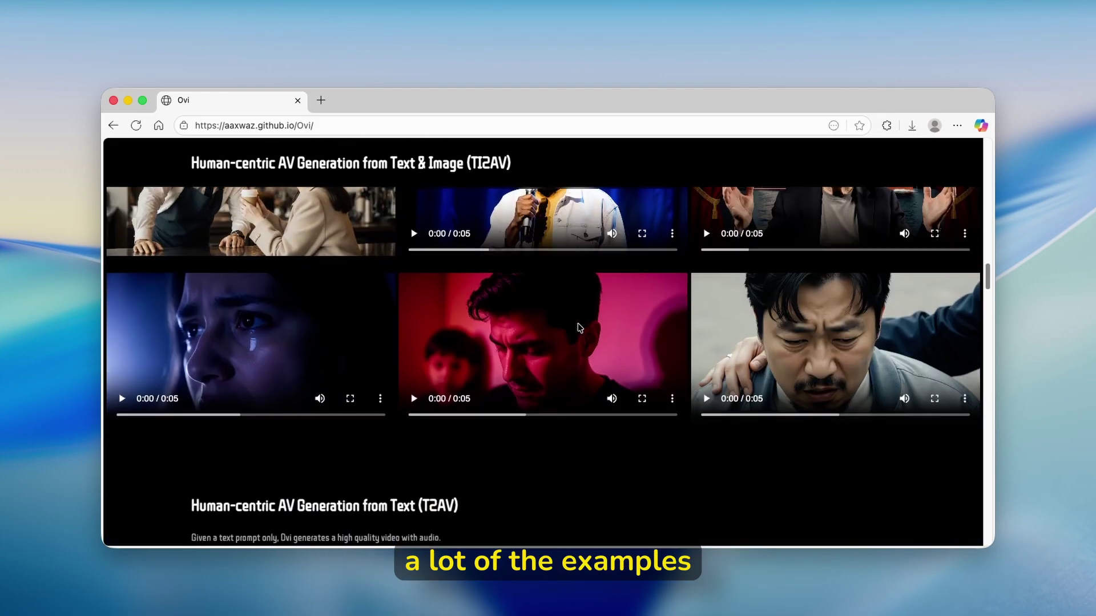
scroll(599, 325, "down", 3)
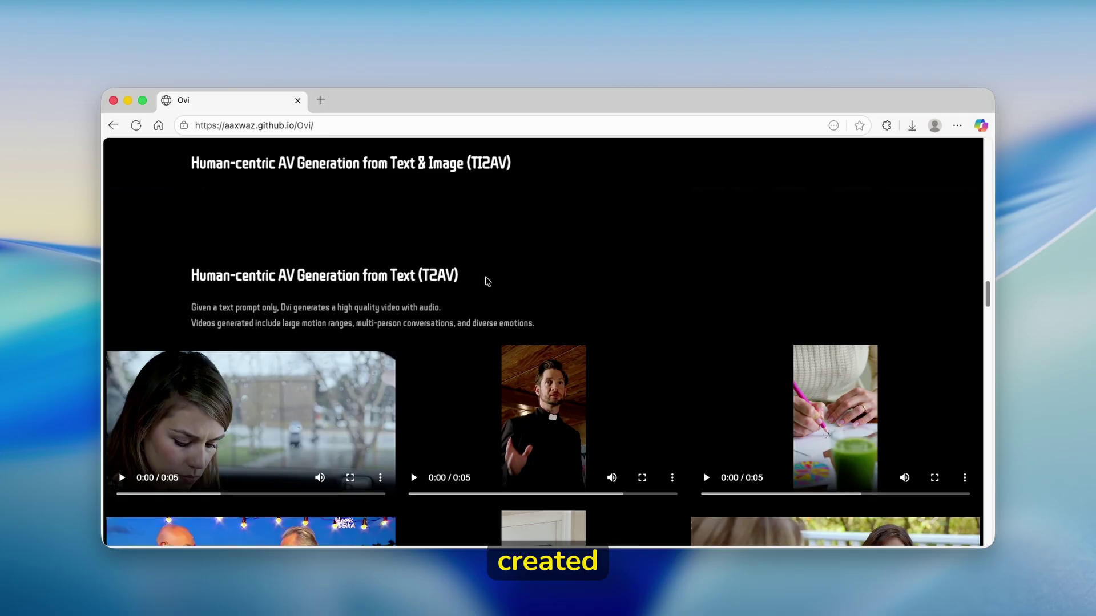
scroll(483, 267, "down", 2)
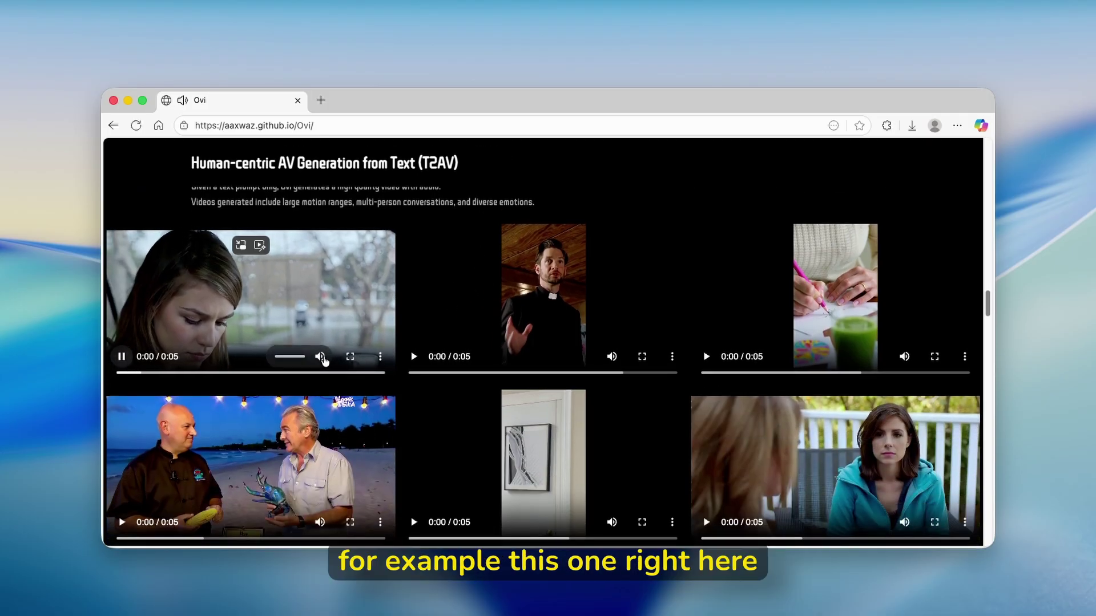
- Watch the text-to-audio-video and skateboarding sound-effect example videos full screen
left_click(350, 357)
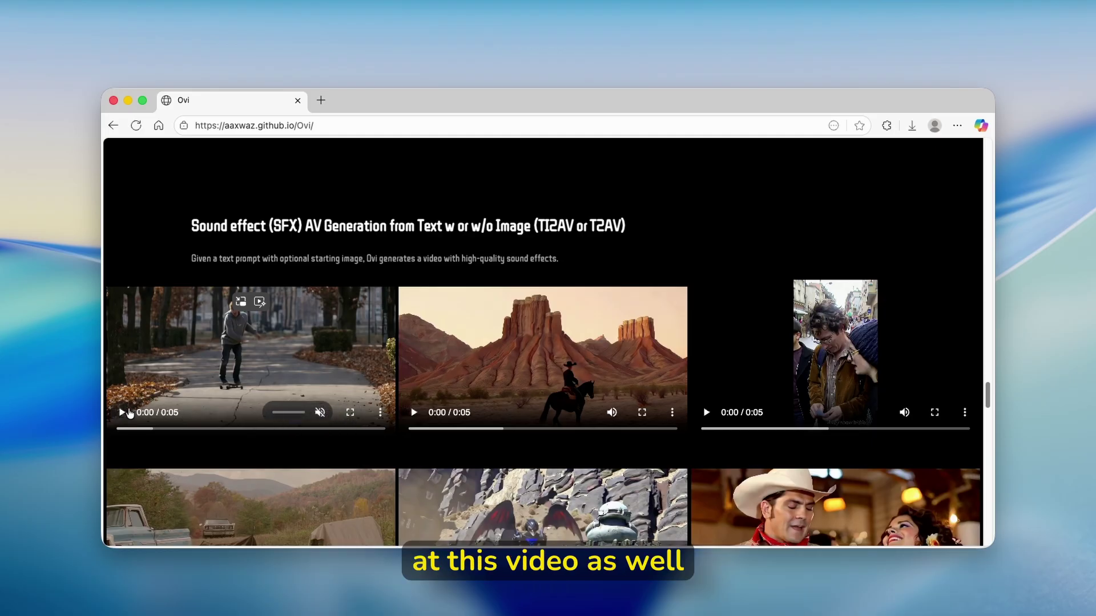
left_click(347, 415)
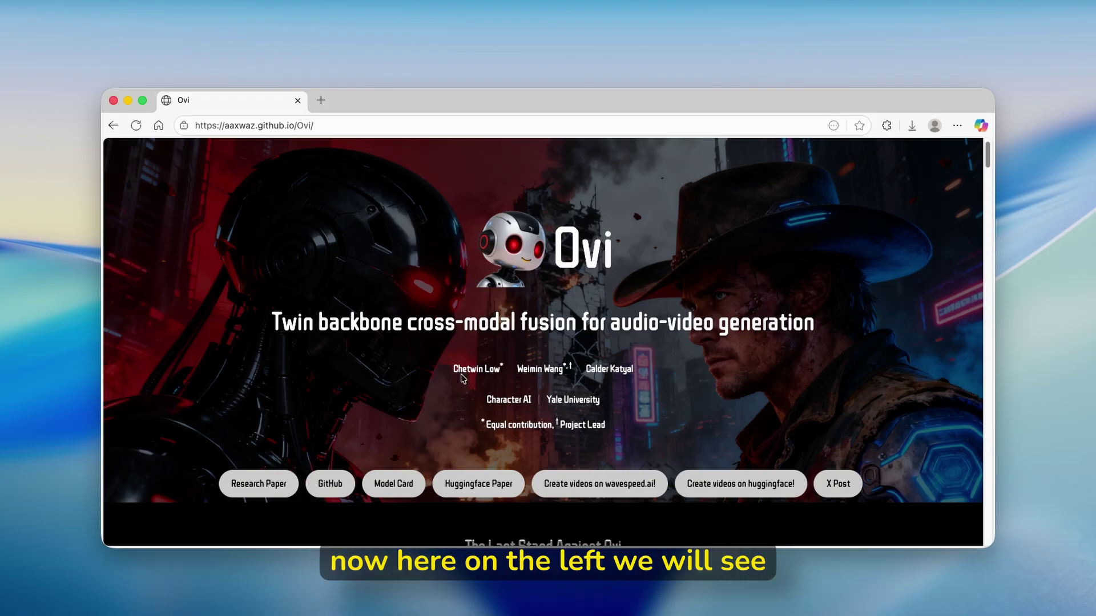
scroll(351, 381, "down", 2)
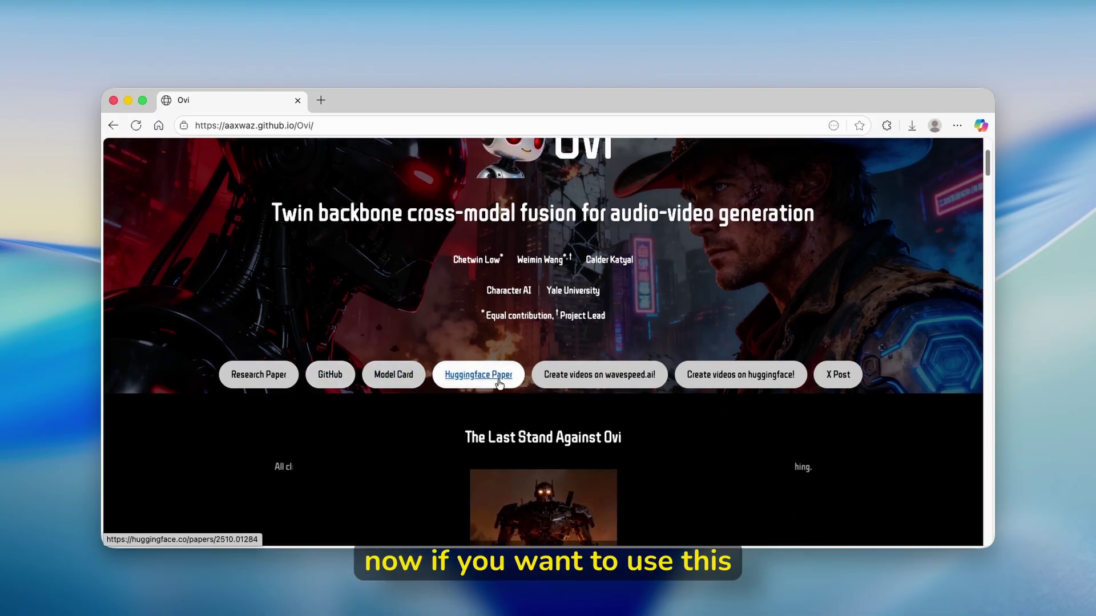
scroll(514, 256, "up", 2)
scroll(625, 386, "down", 2)
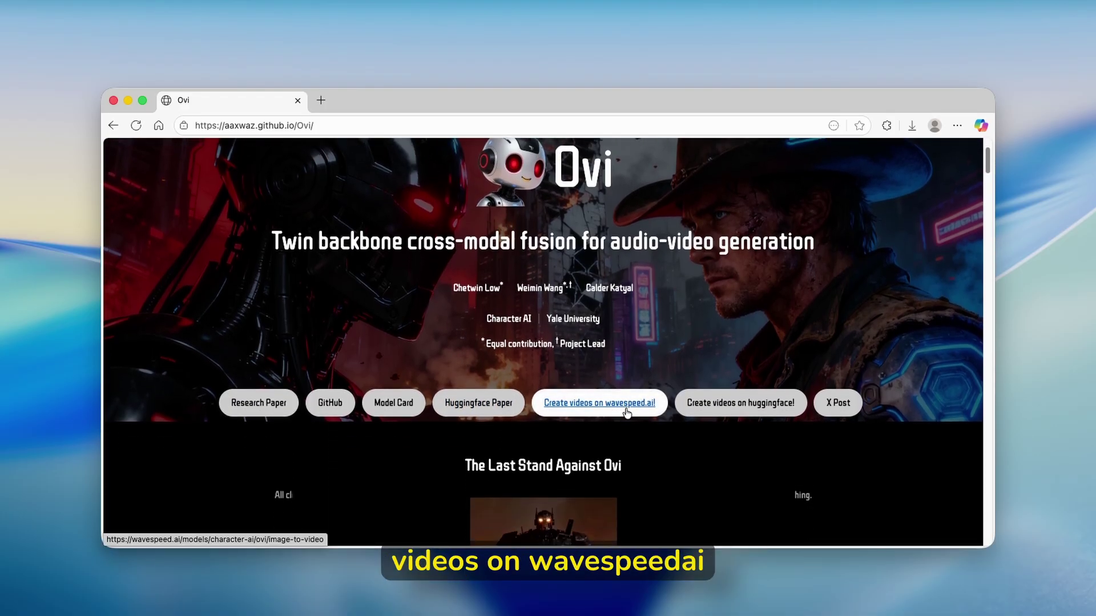
- Review WaveSpeedAI's Ovi image-to-video playground, its prompt and $0.15 per-run cost
left_click(641, 410)
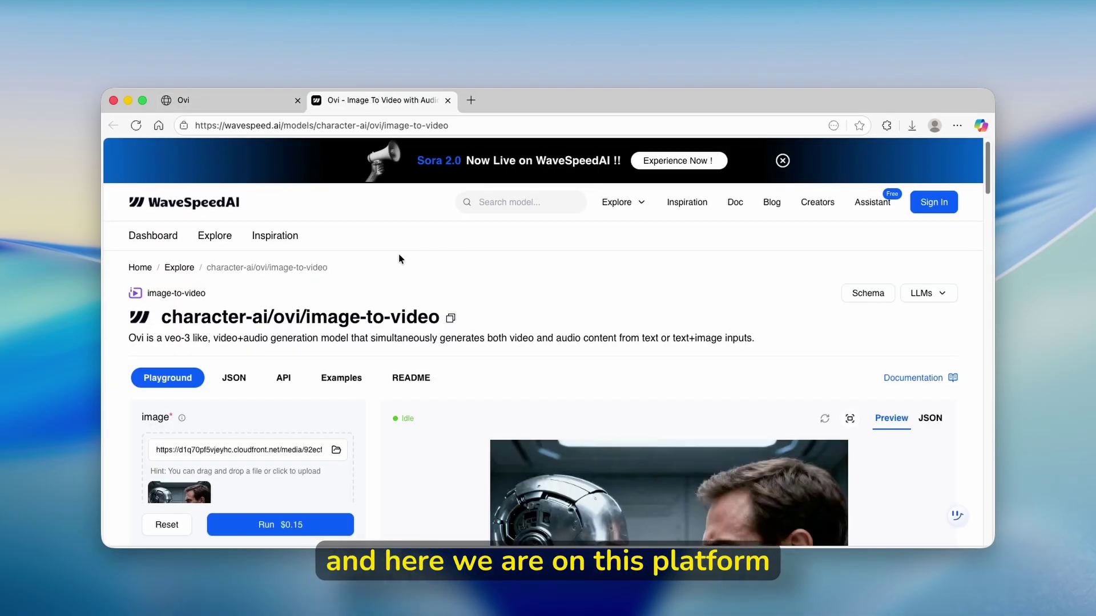
scroll(542, 273, "down", 3)
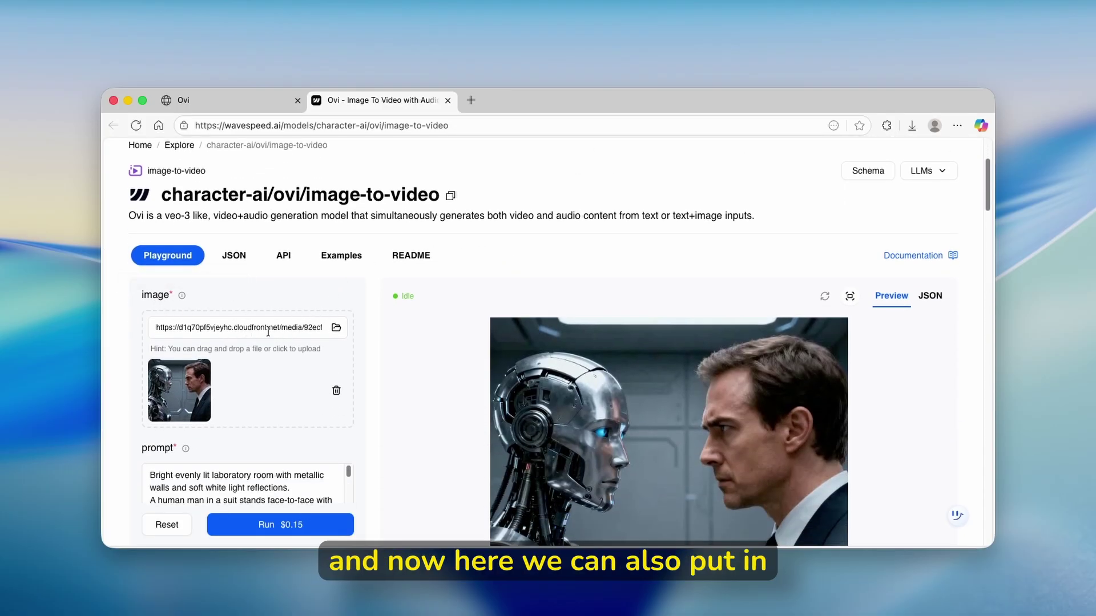
scroll(273, 333, "down", 3)
scroll(273, 342, "down", 3)
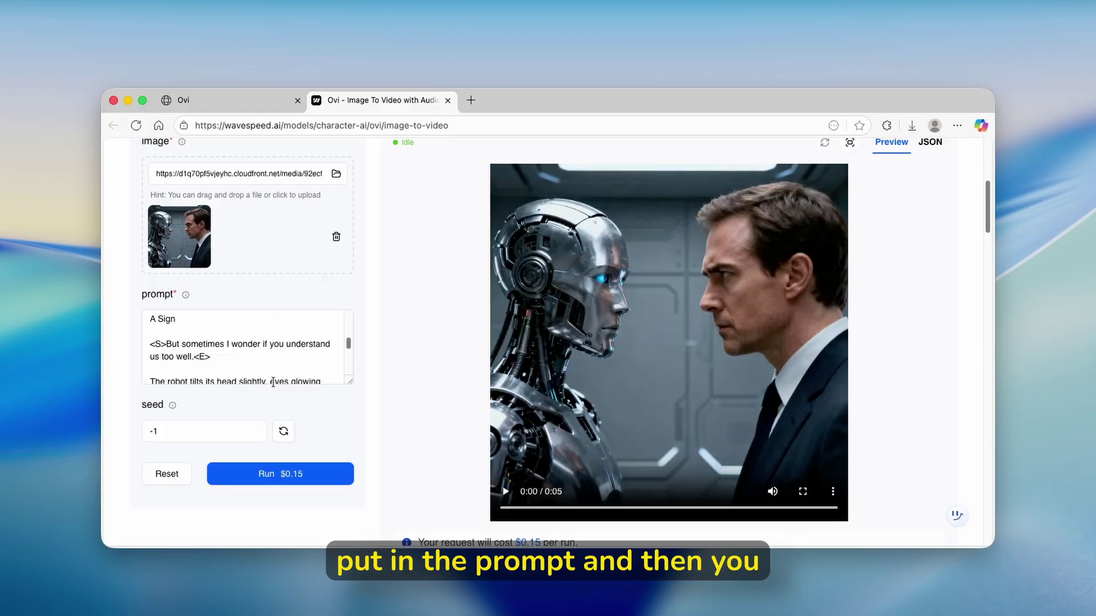
scroll(273, 384, "down", 2)
scroll(326, 412, "down", 2)
scroll(415, 378, "down", 2)
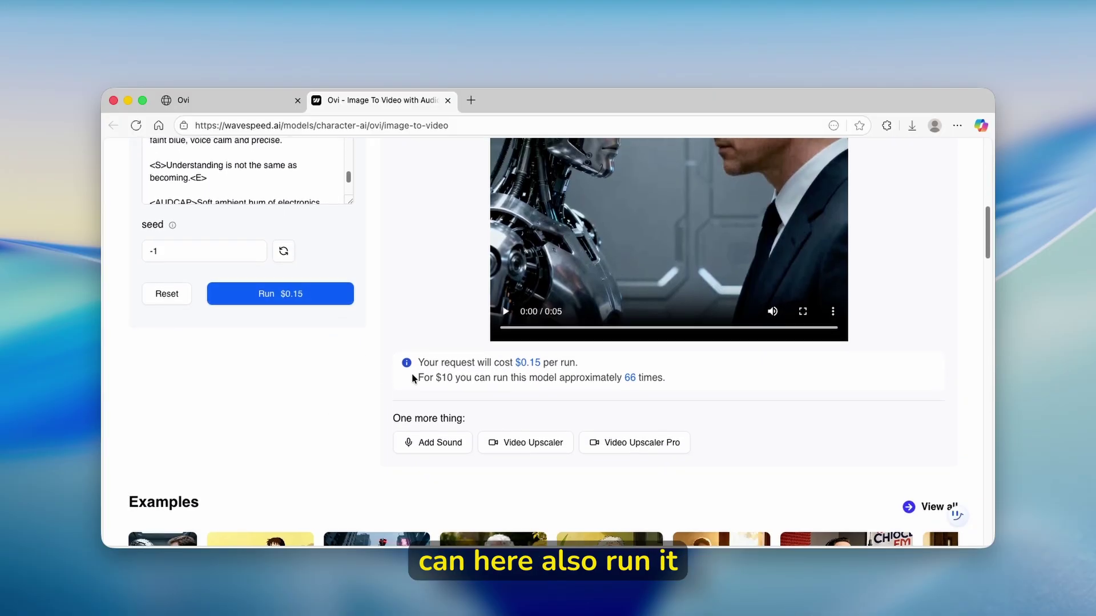
scroll(453, 368, "up", 1)
scroll(387, 366, "down", 1)
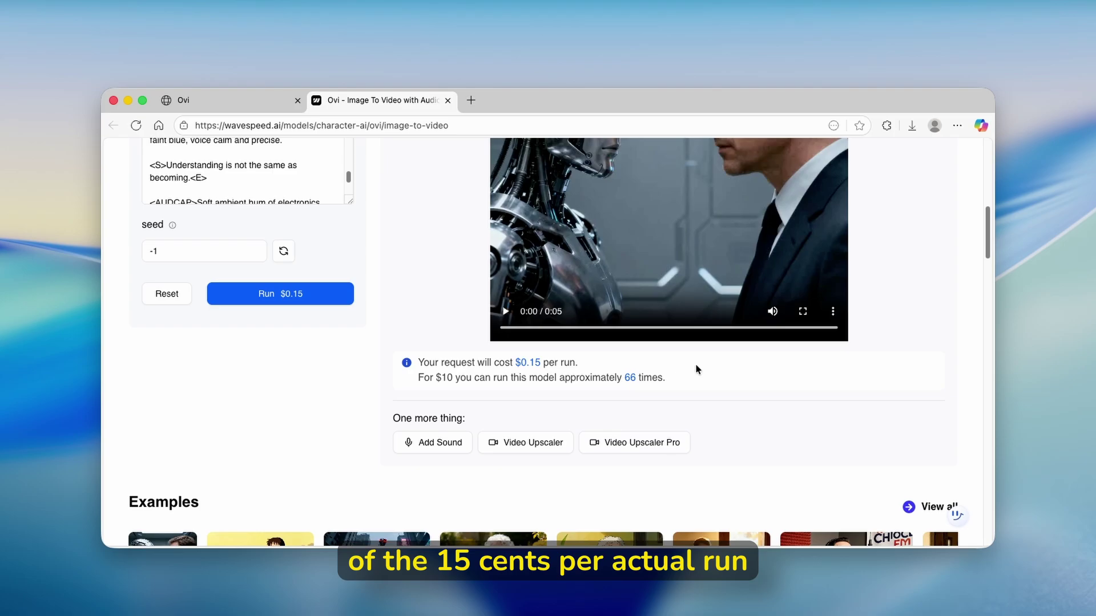
scroll(445, 257, "up", 5)
scroll(437, 242, "up", 4)
left_click(253, 101)
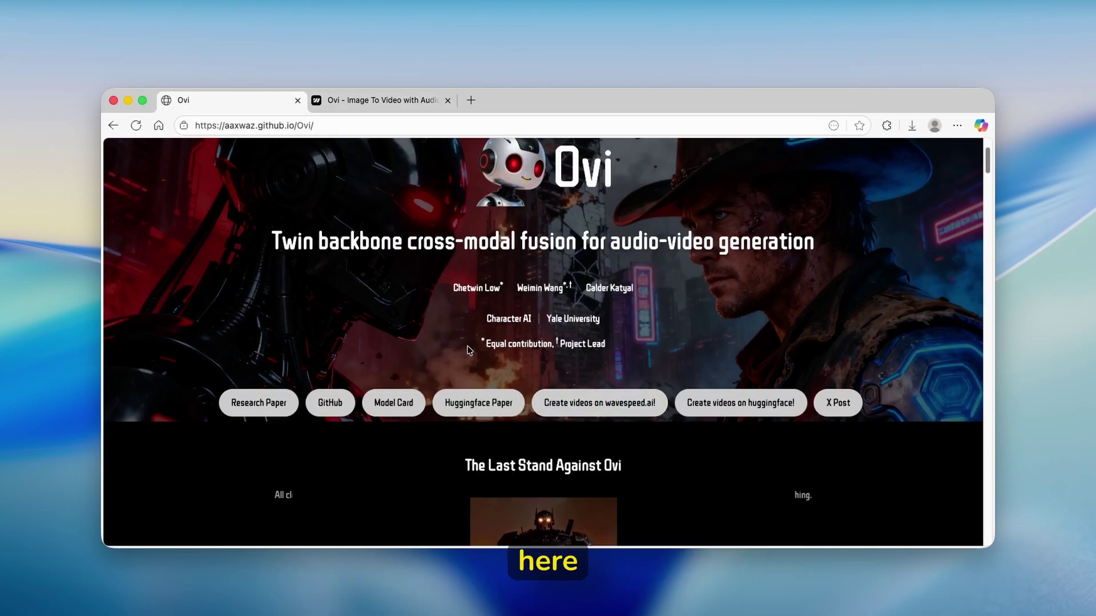
- Open the character-ai/Ovi GitHub repository and read its README through to Citation
left_click(333, 405)
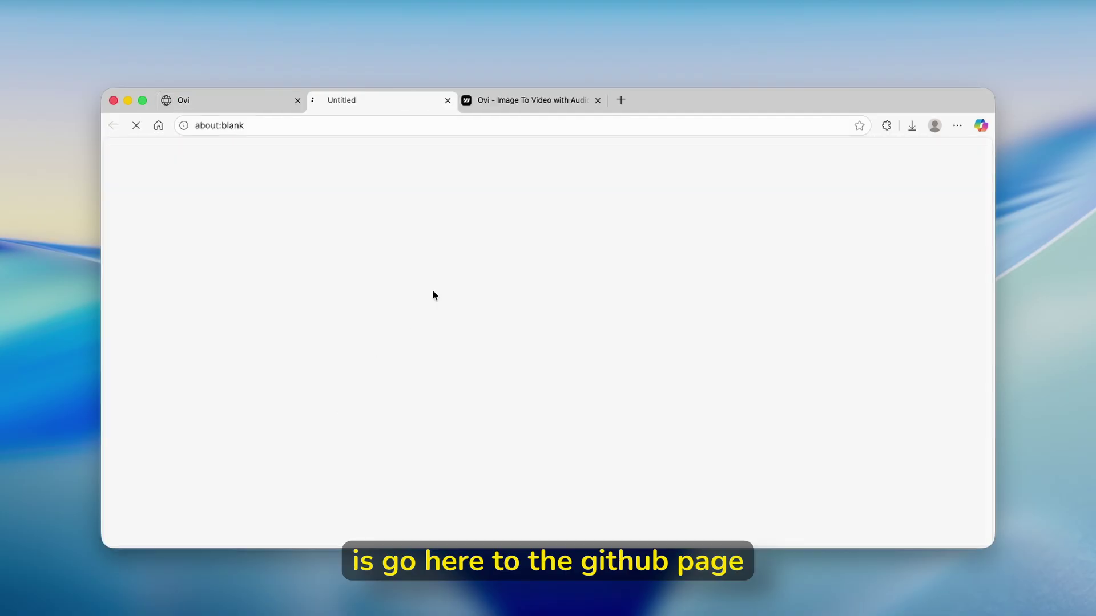
scroll(460, 270, "down", 3)
scroll(462, 270, "down", 5)
scroll(461, 270, "down", 5)
scroll(462, 270, "down", 5)
scroll(462, 272, "down", 1)
scroll(462, 273, "down", 10)
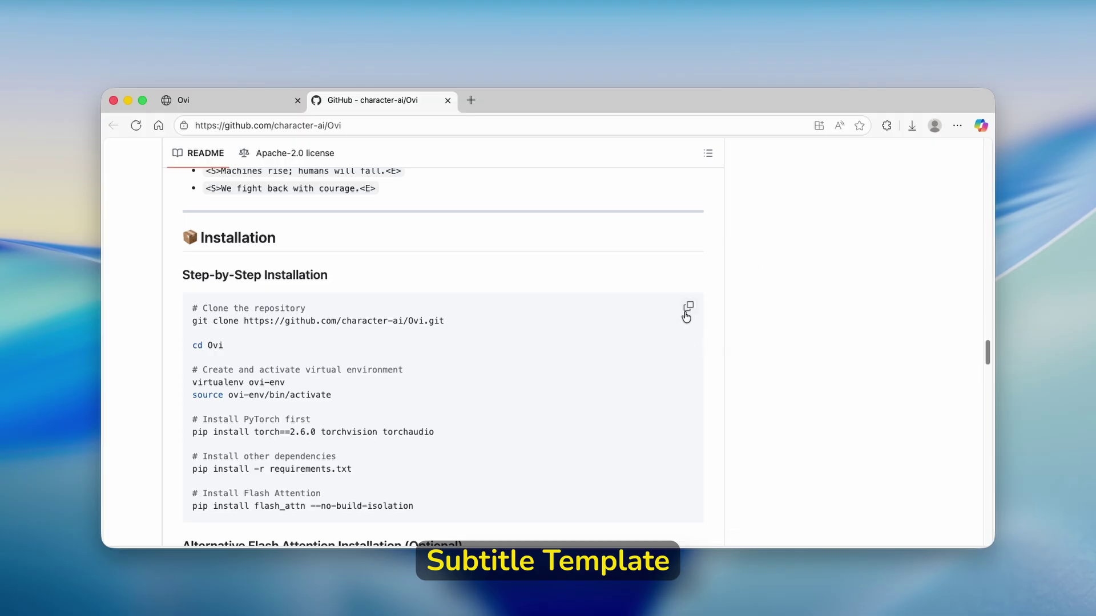
scroll(463, 294, "down", 2)
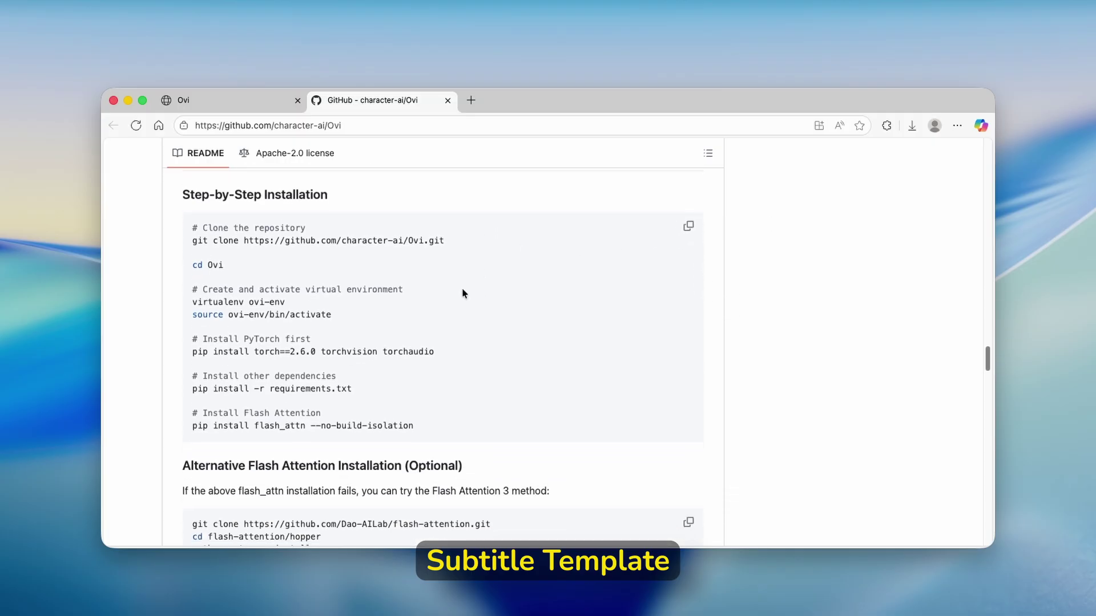
scroll(462, 294, "down", 3)
scroll(430, 260, "up", 3)
scroll(405, 287, "up", 1)
scroll(390, 286, "down", 2)
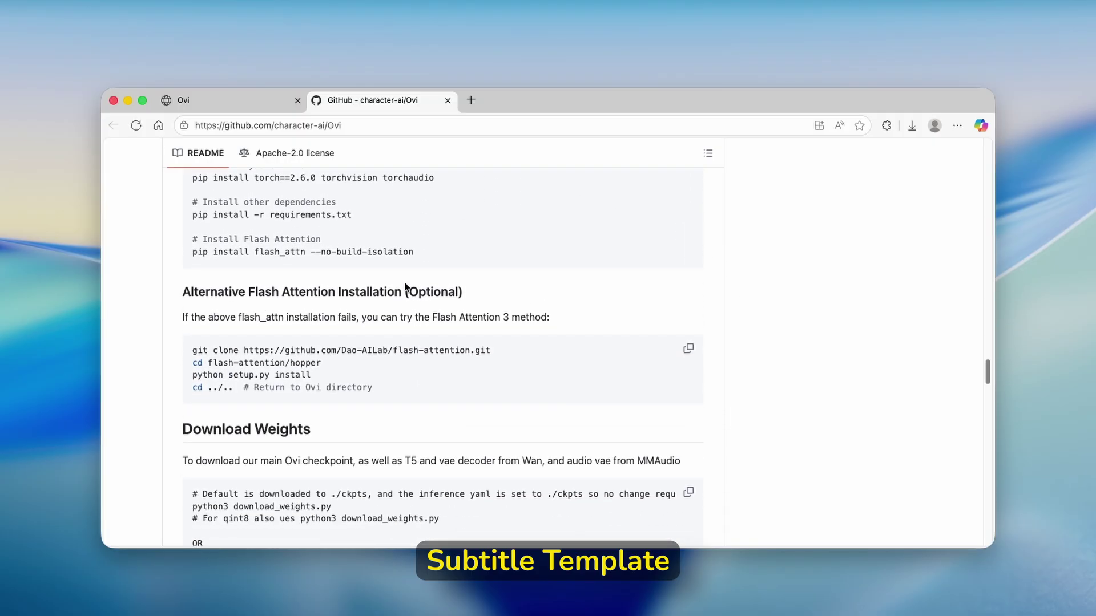
scroll(374, 274, "down", 2)
scroll(386, 252, "down", 1)
scroll(396, 255, "up", 1)
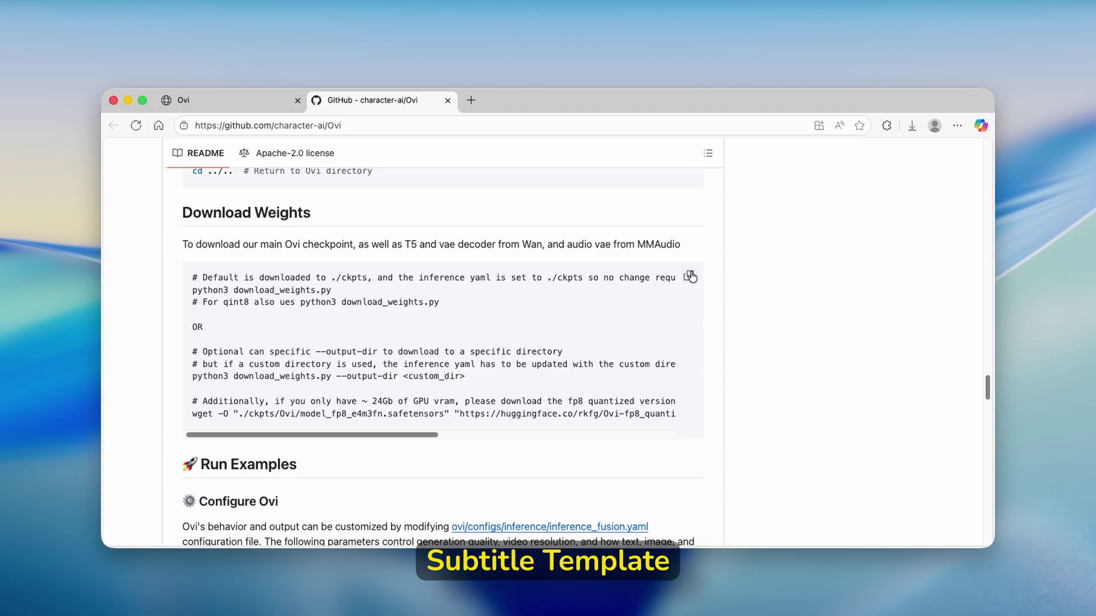
scroll(609, 316, "down", 3)
scroll(586, 290, "down", 3)
scroll(548, 272, "down", 2)
scroll(531, 265, "down", 5)
scroll(515, 259, "down", 3)
scroll(514, 257, "down", 2)
scroll(479, 266, "down", 4)
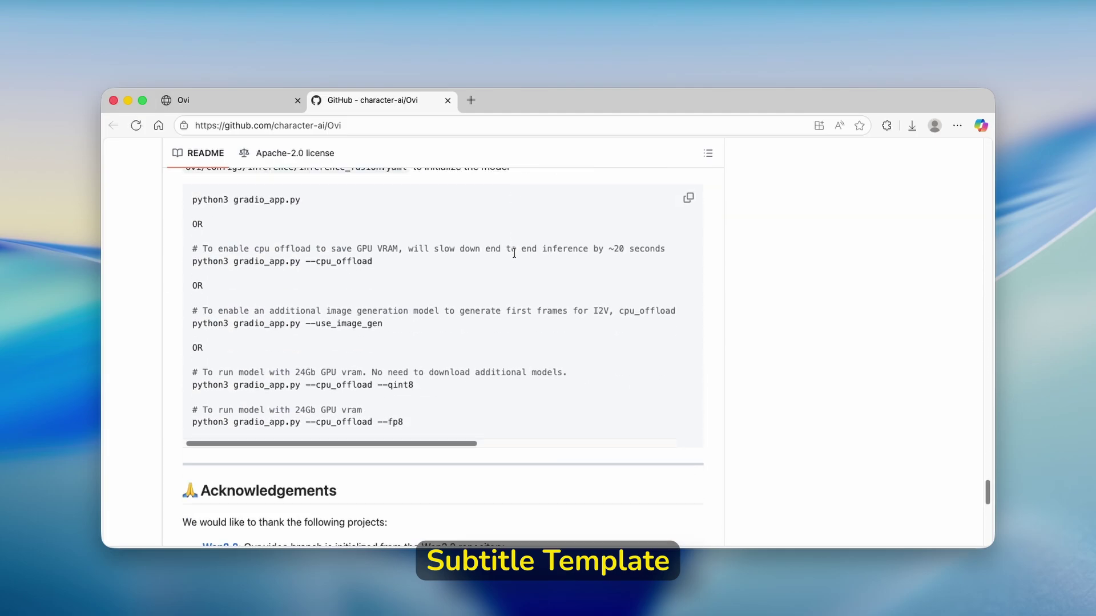
scroll(471, 270, "down", 2)
scroll(496, 268, "down", 4)
scroll(496, 268, "down", 1)
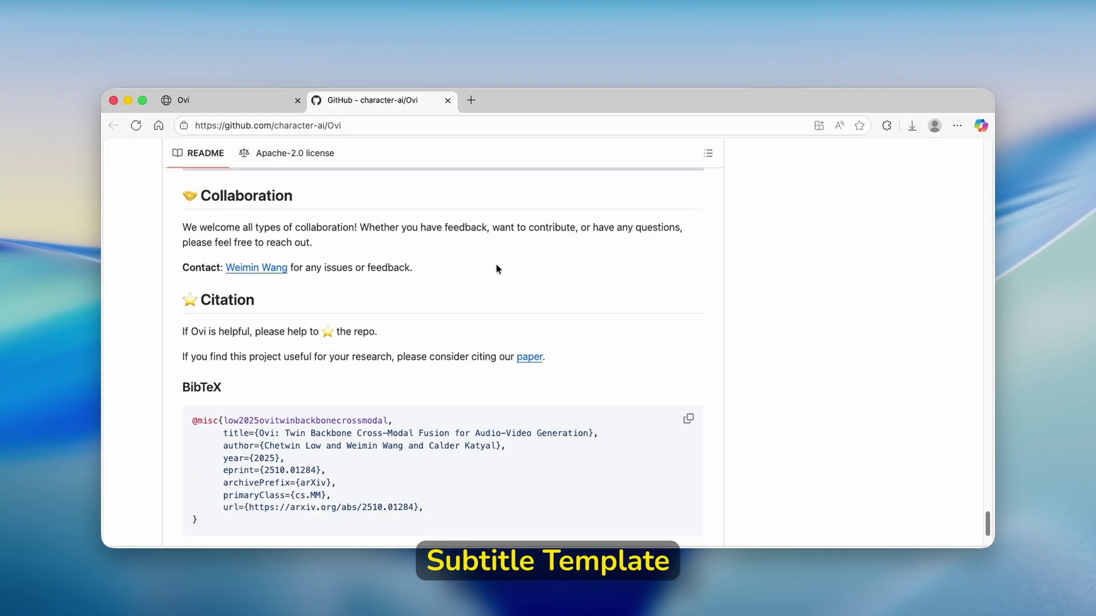
scroll(496, 265, "down", 3)
scroll(491, 261, "up", 5)
scroll(491, 266, "up", 10)
scroll(490, 270, "up", 10)
scroll(488, 270, "up", 10)
scroll(445, 257, "up", 10)
scroll(390, 266, "up", 5)
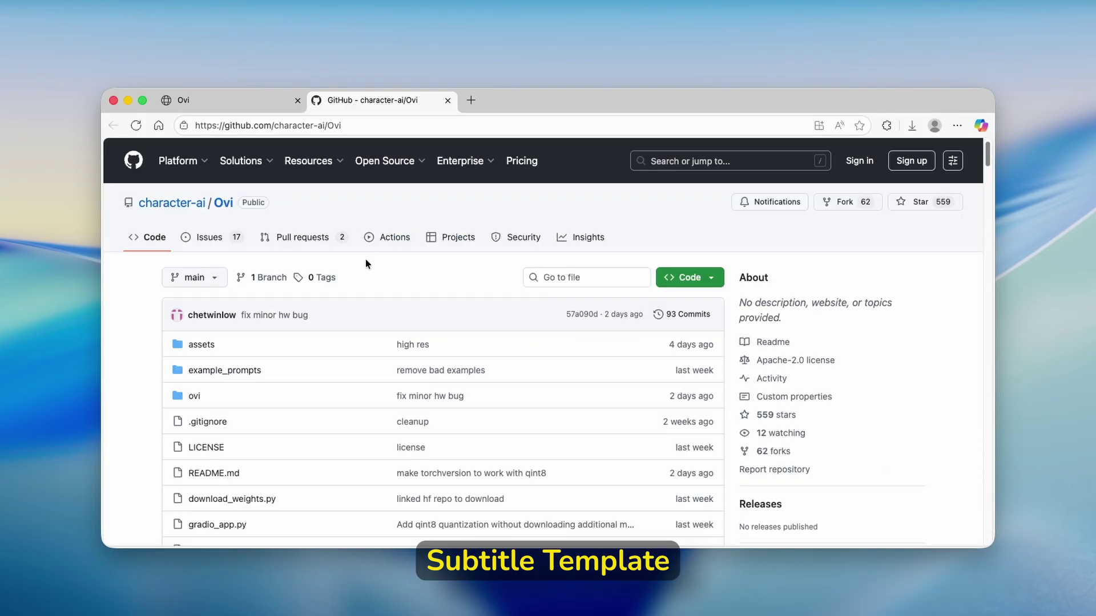
scroll(600, 266, "down", 3)
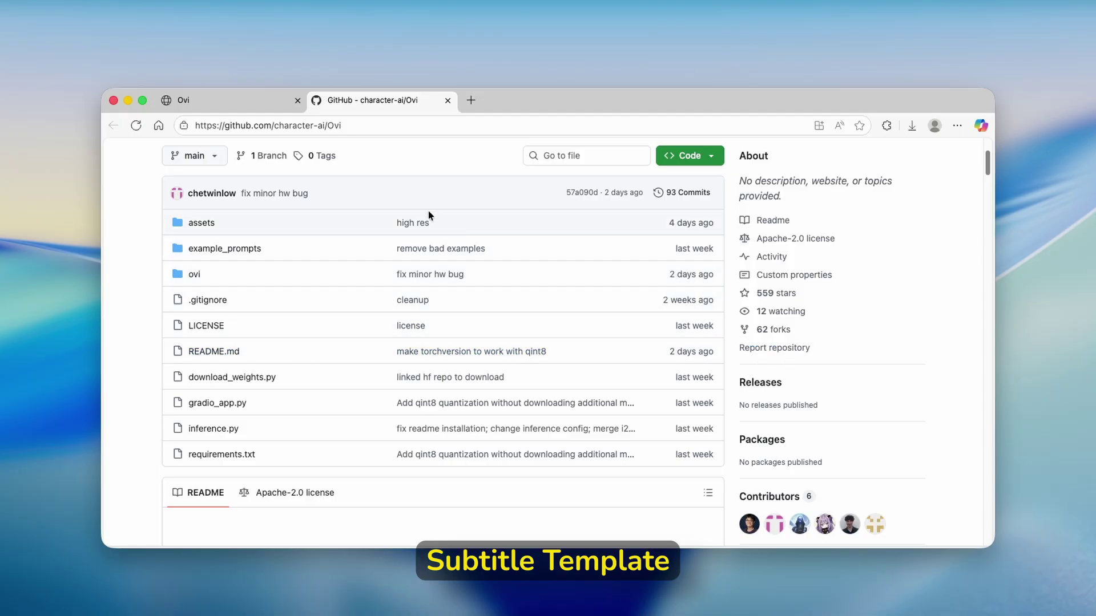
- Skim the chetwinlow1/Ovi model card's key features on Hugging Face
left_click(215, 103)
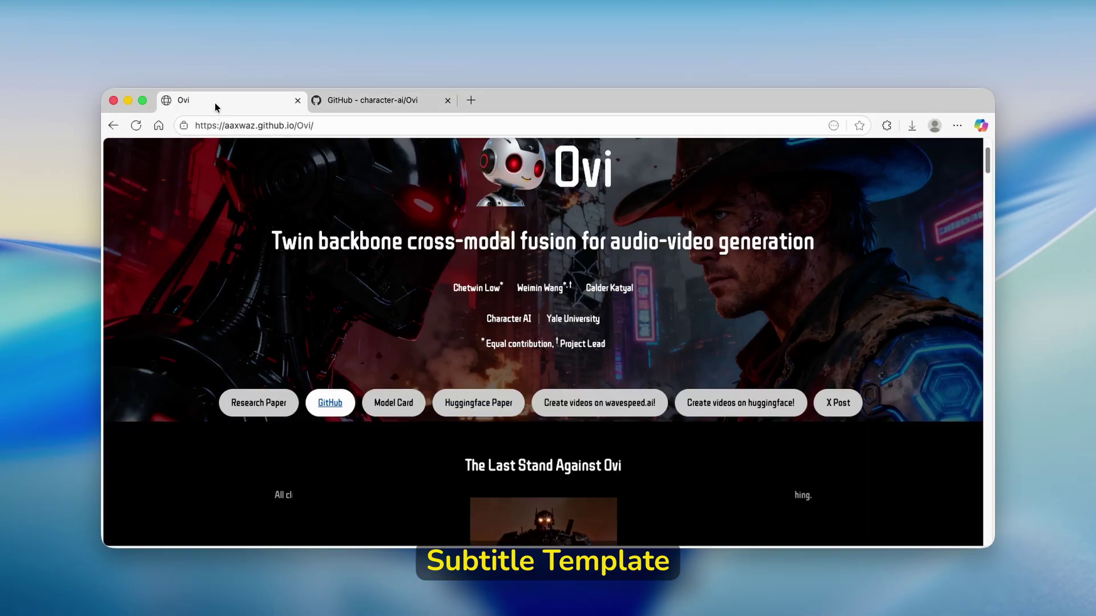
left_click(399, 405)
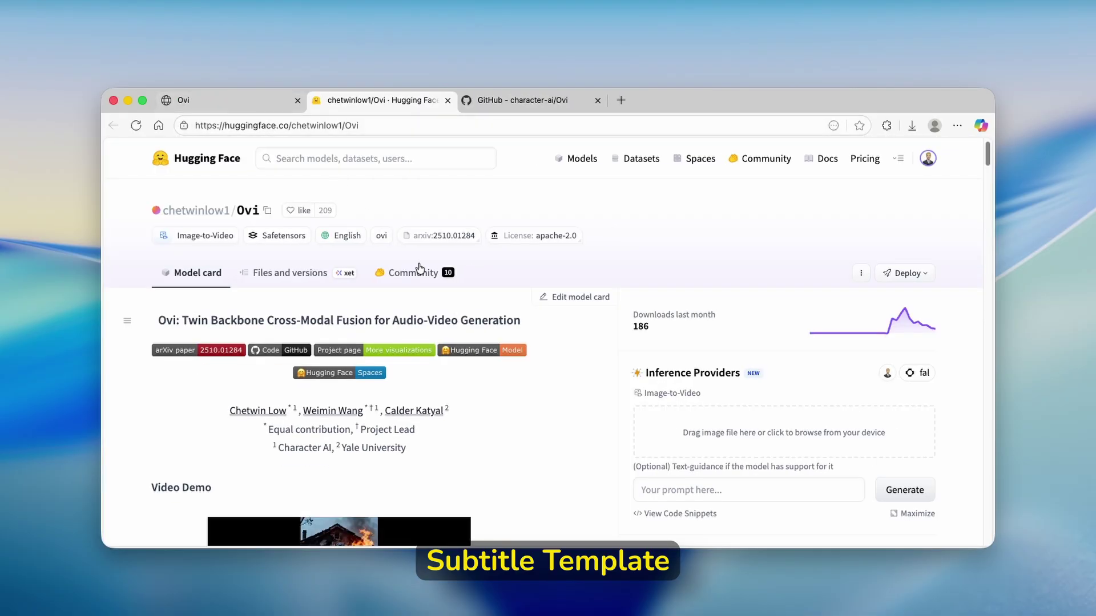
scroll(503, 323, "down", 2)
scroll(503, 323, "up", 2)
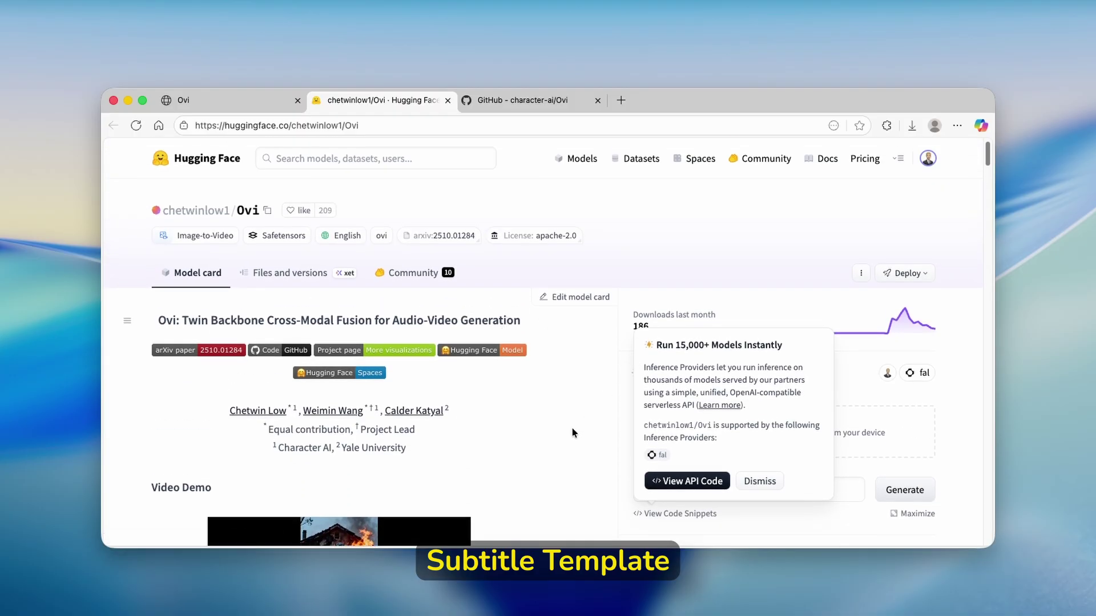
scroll(554, 407, "down", 3)
scroll(544, 383, "down", 3)
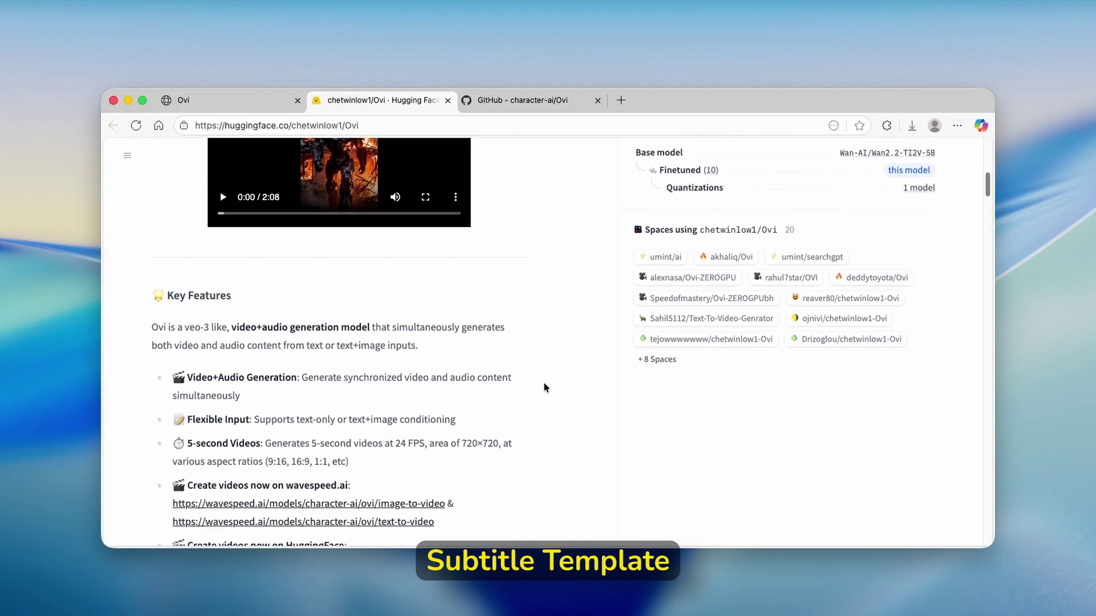
scroll(544, 382, "down", 5)
scroll(544, 387, "down", 3)
scroll(544, 388, "down", 5)
scroll(543, 388, "down", 3)
scroll(544, 388, "down", 3)
scroll(544, 388, "down", 3)
scroll(544, 388, "down", 5)
key("ctrl+shift+Tab")
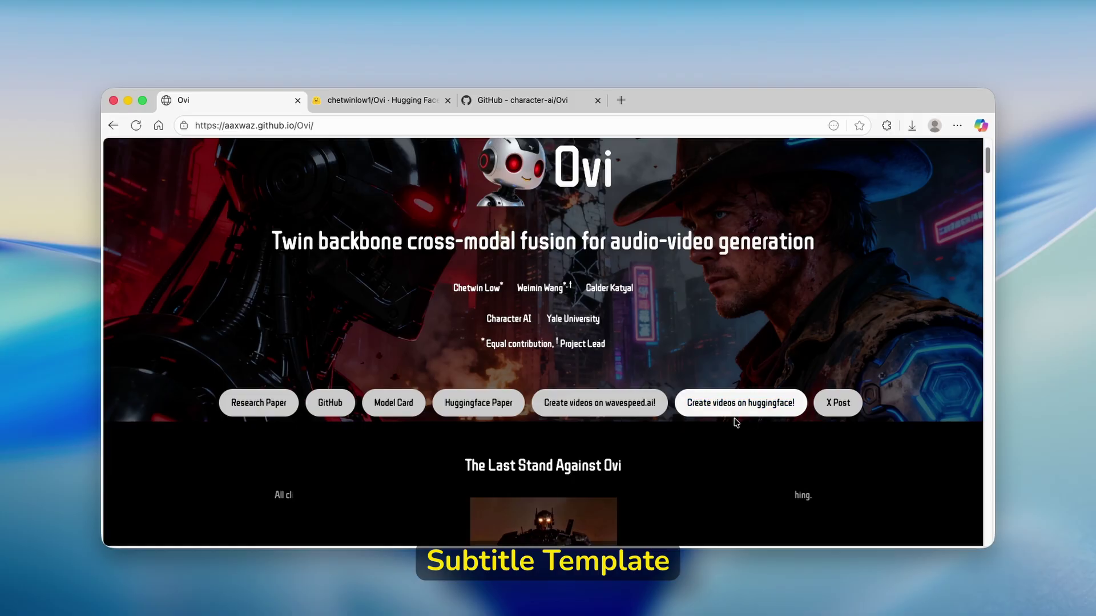
- Open the akhaliq/Ovi Space and authorize sign-in with the Hugging Face account
left_click(772, 410)
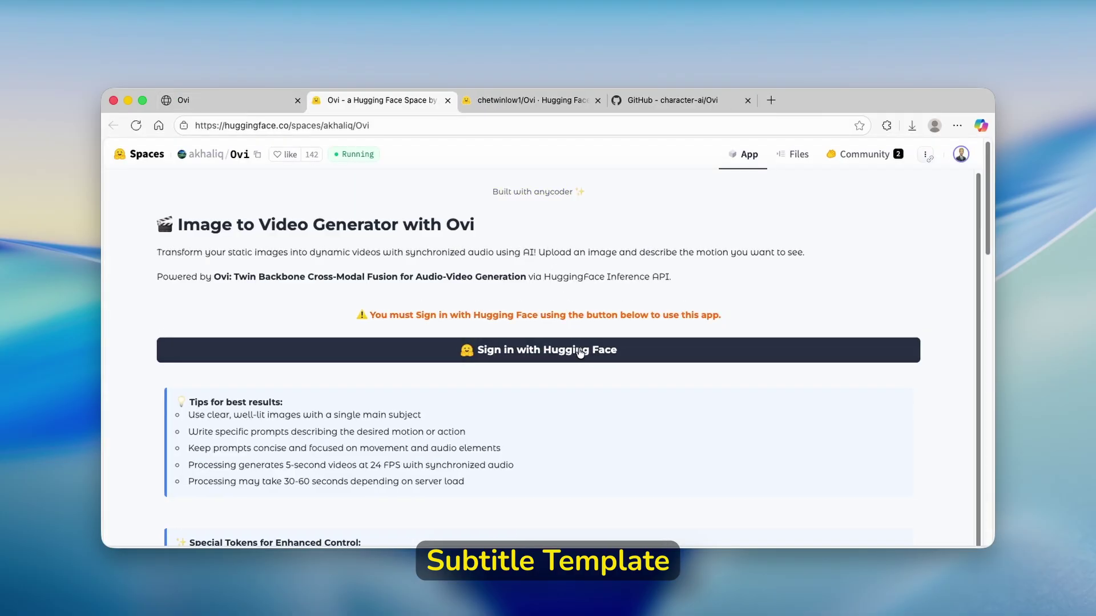
left_click(590, 342)
scroll(561, 339, "down", 3)
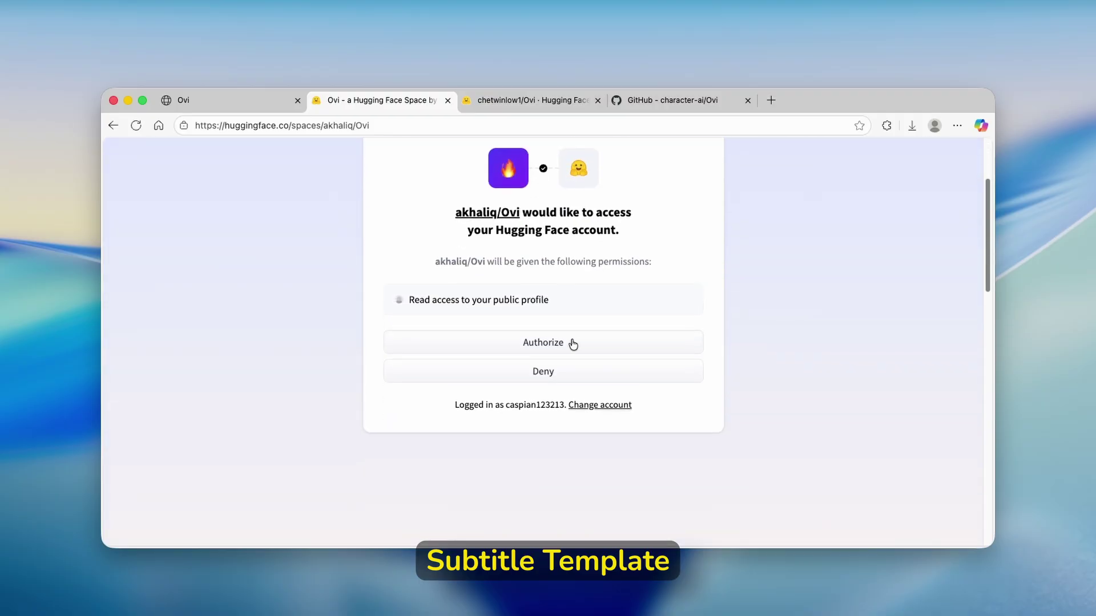
left_click(570, 342)
scroll(561, 336, "up", 3)
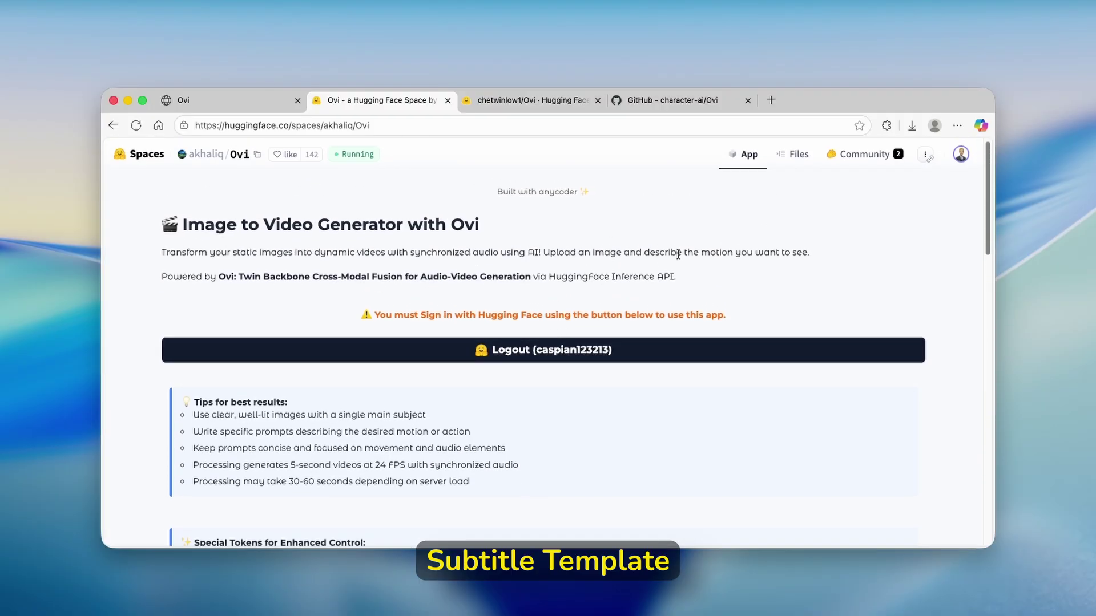
scroll(384, 301, "down", 5)
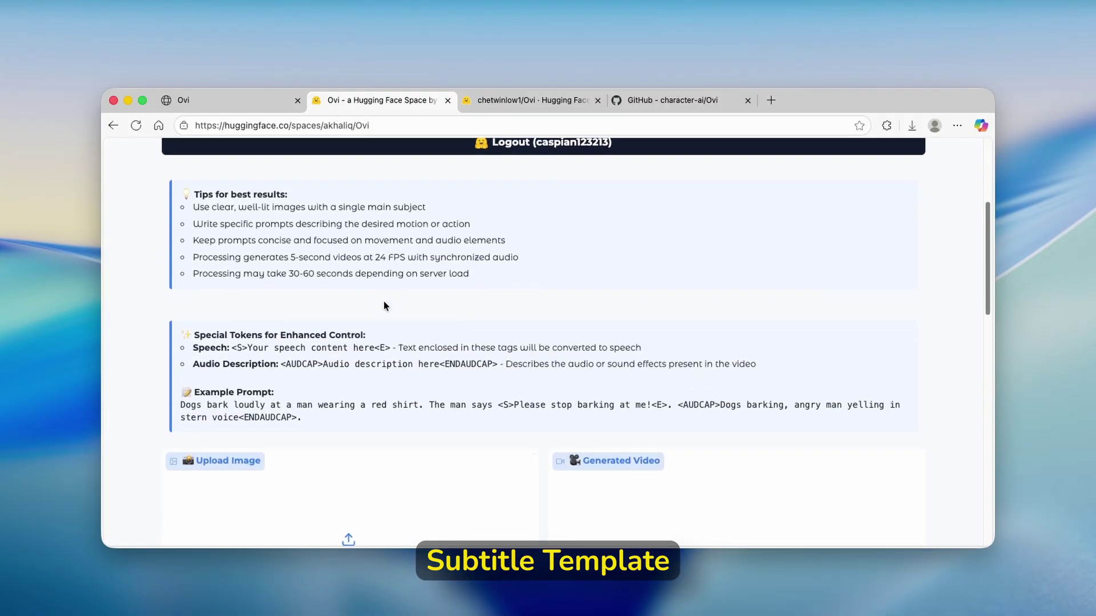
scroll(374, 296, "down", 5)
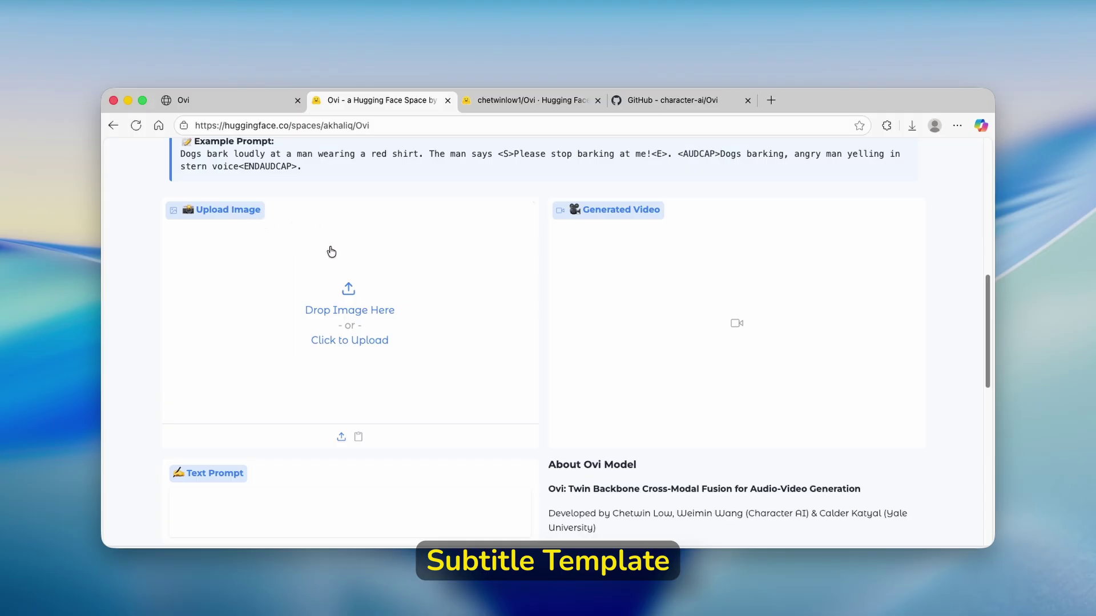
scroll(348, 292, "down", 3)
left_click(278, 371)
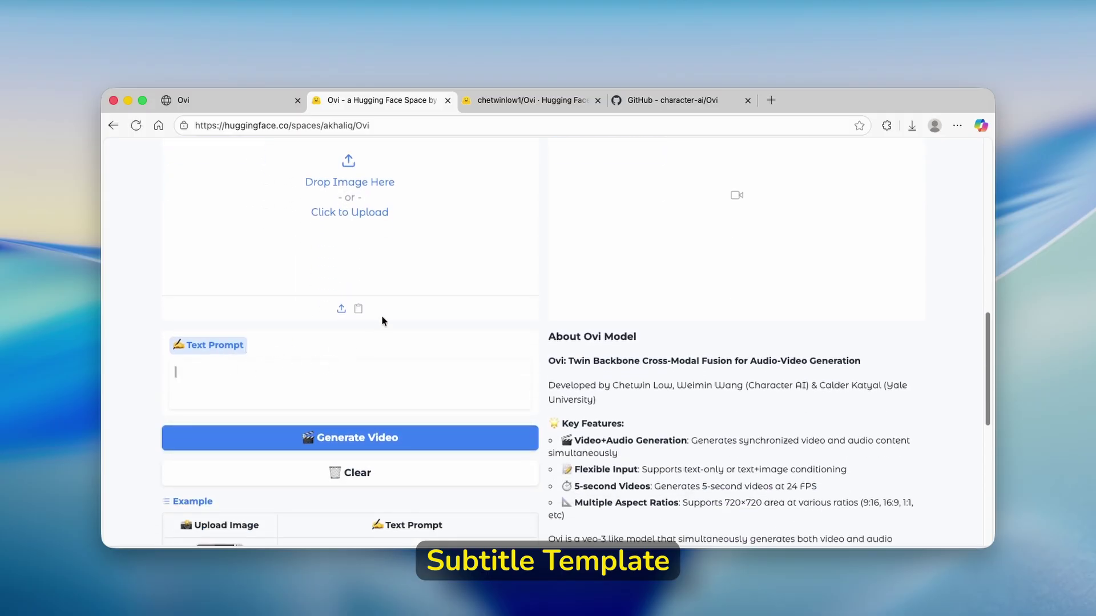
scroll(392, 295, "up", 2)
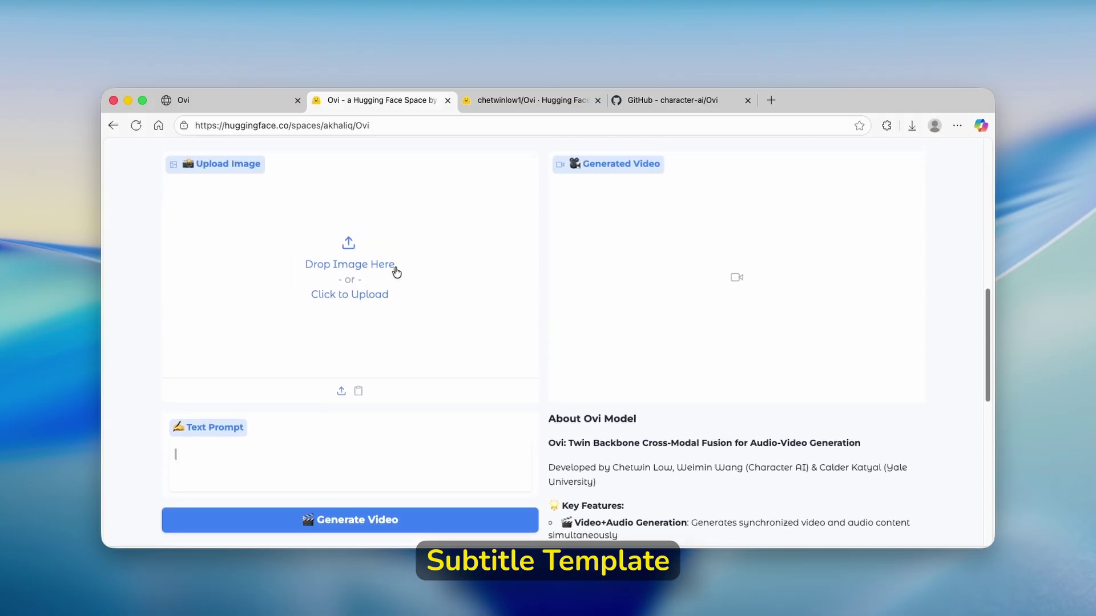
- Go to sora.chatgpt.com in a new tab and browse its Images
left_click(771, 102)
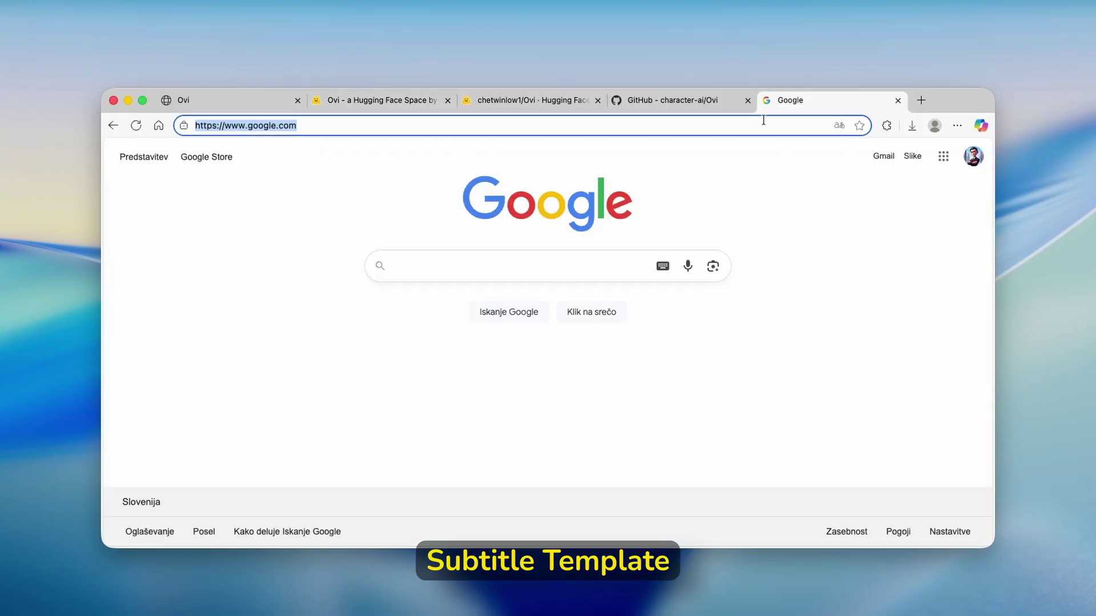
type("sora")
key("Return")
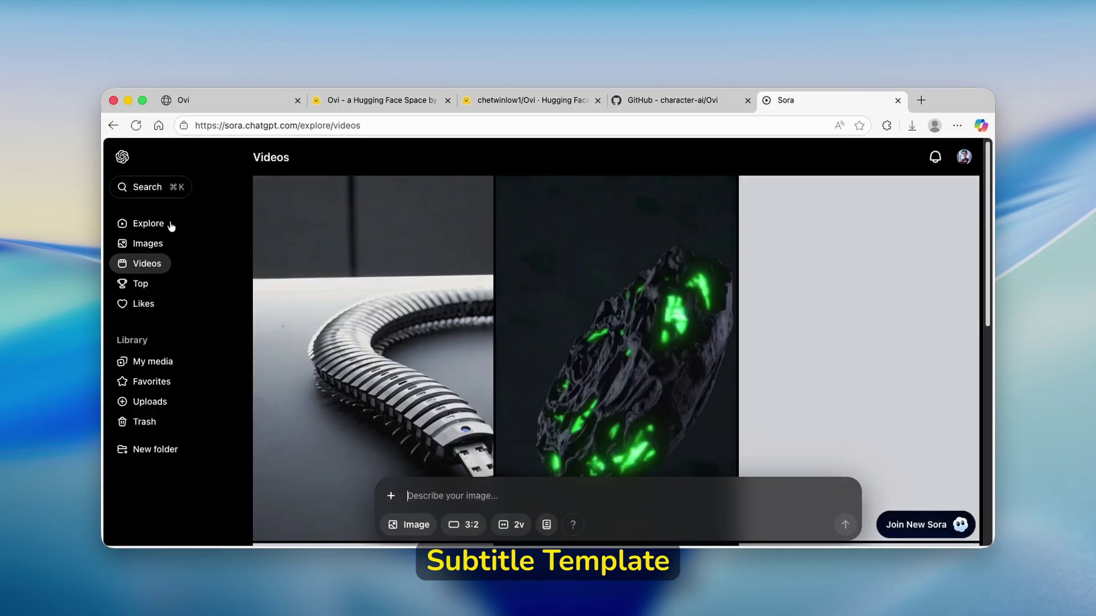
left_click(154, 244)
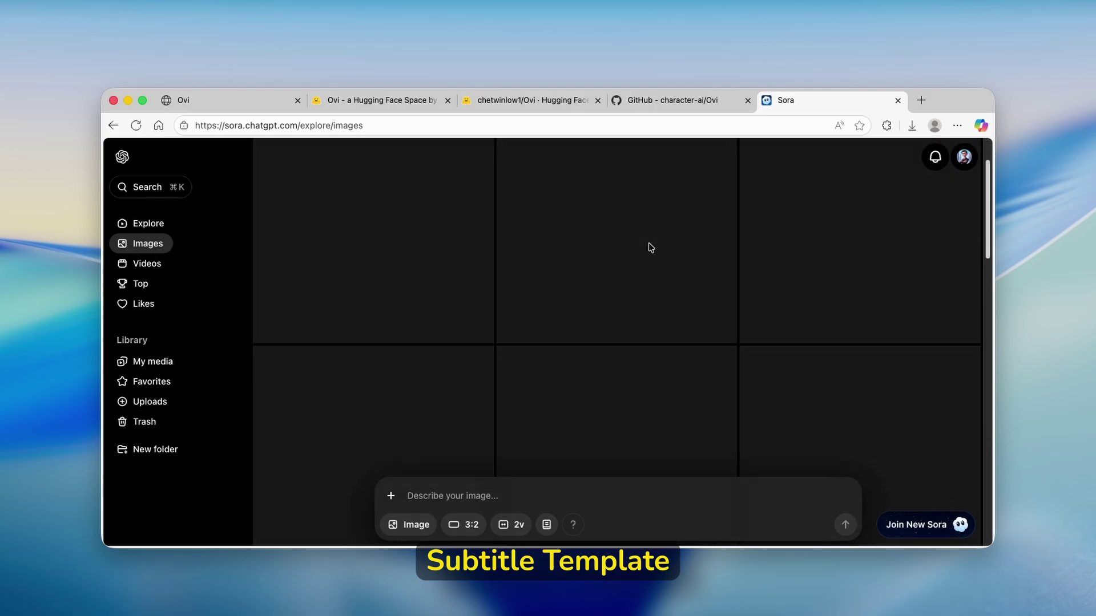
scroll(503, 252, "down", 5)
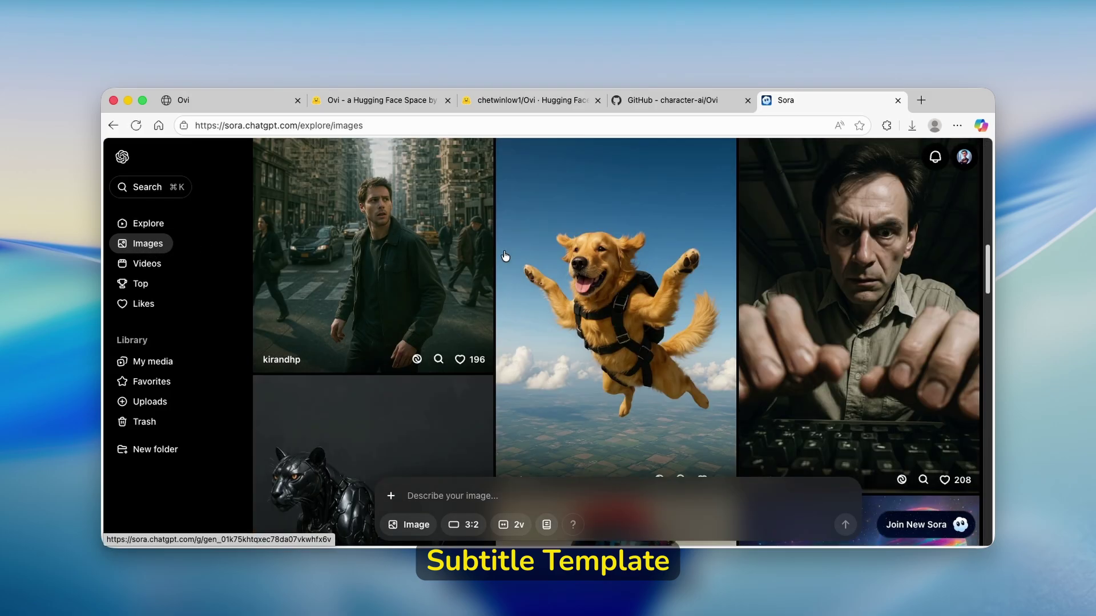
- Open the Skydiving Golden Retriever image full-size and convert it from WebP to PNG
left_click(628, 281)
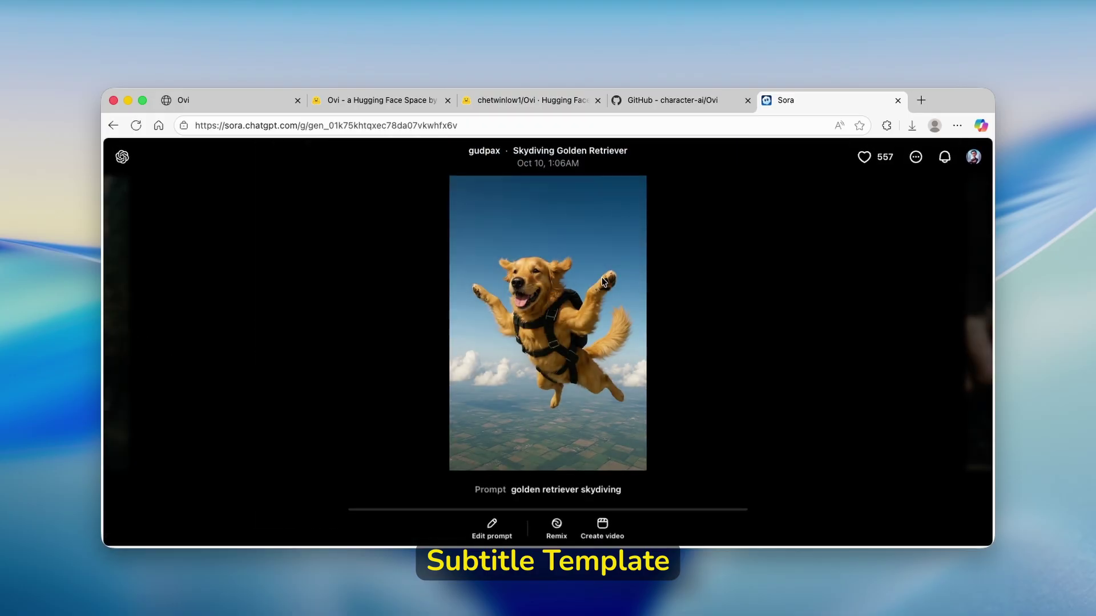
right_click(583, 269)
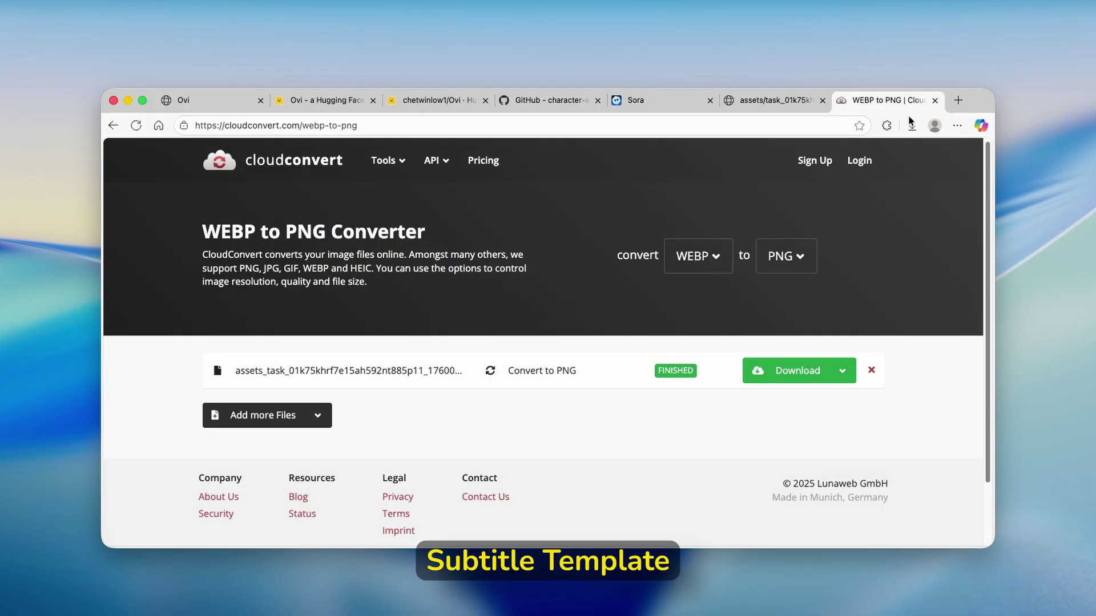
left_click(935, 100)
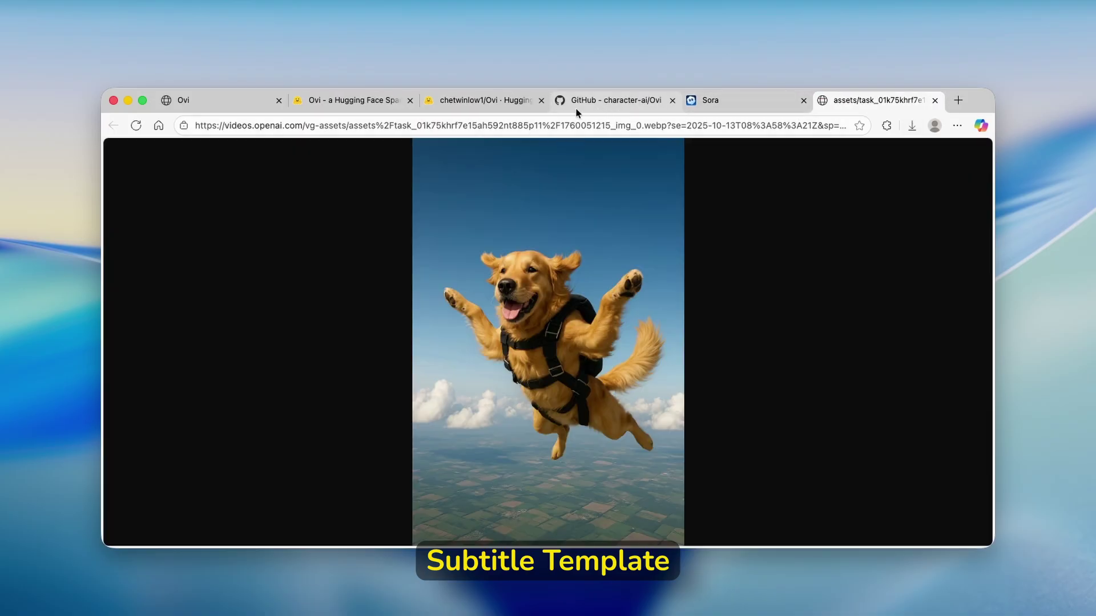
- Upload the converted skydiving dog PNG into the Ovi Space
left_click(489, 101)
left_click(351, 100)
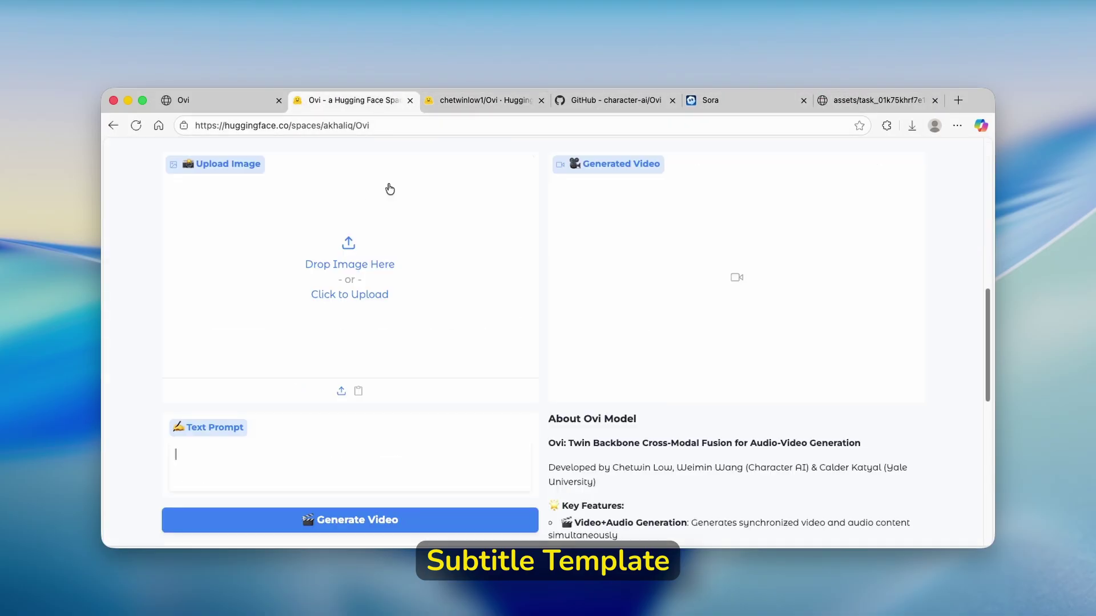
scroll(380, 257, "up", 3)
scroll(326, 266, "down", 1)
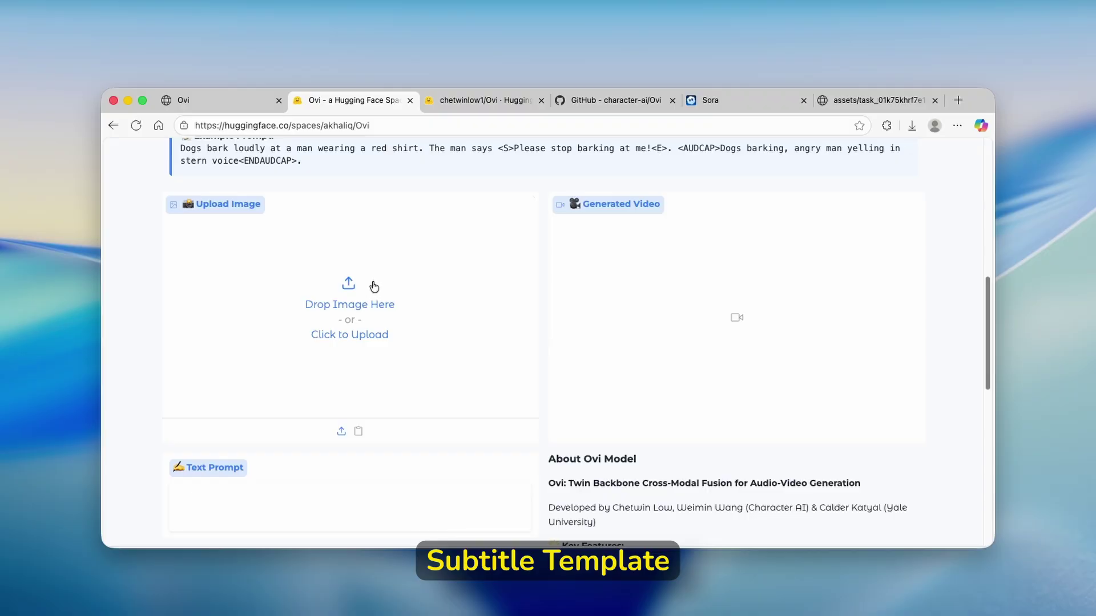
left_click(374, 287)
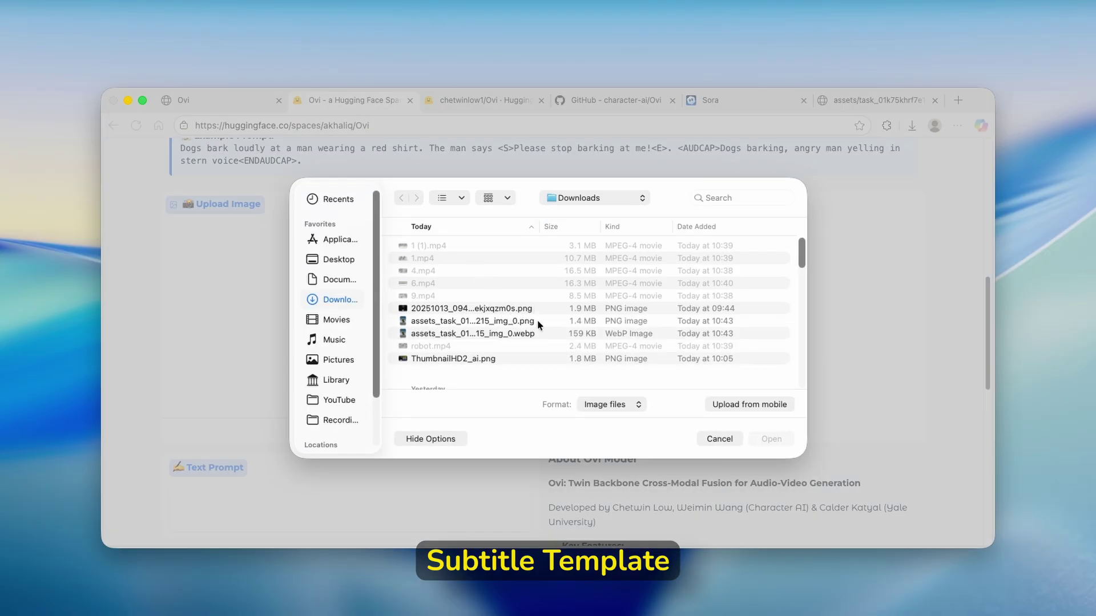
left_click(539, 322)
left_click(770, 438)
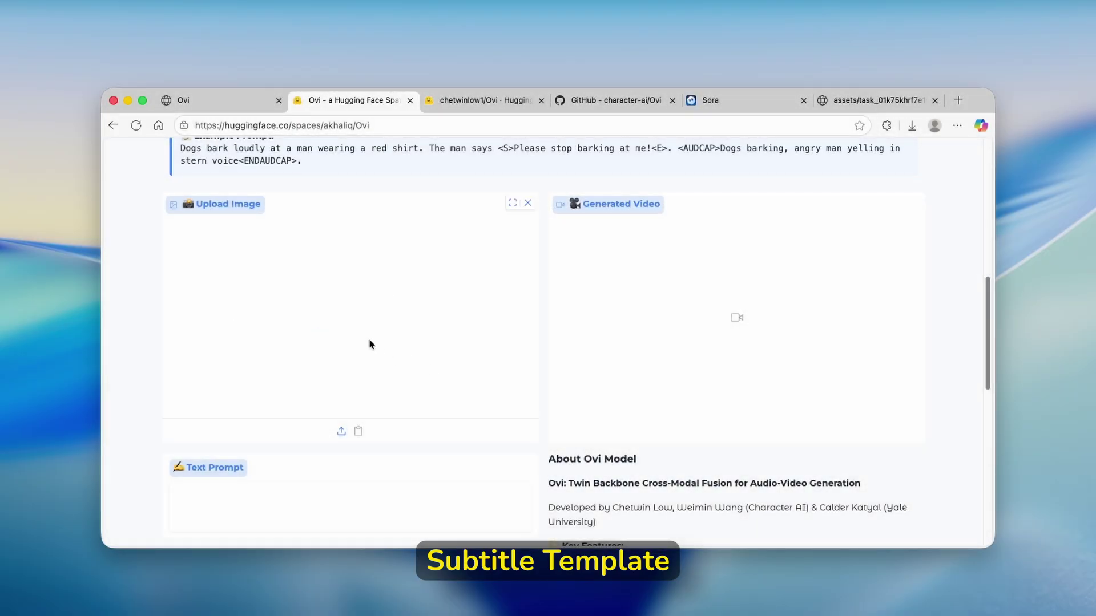
scroll(370, 339, "down", 4)
left_click(266, 336)
- Copy the 'golden retriever skydiving' prompt from Sora into the Text Prompt
left_click(736, 101)
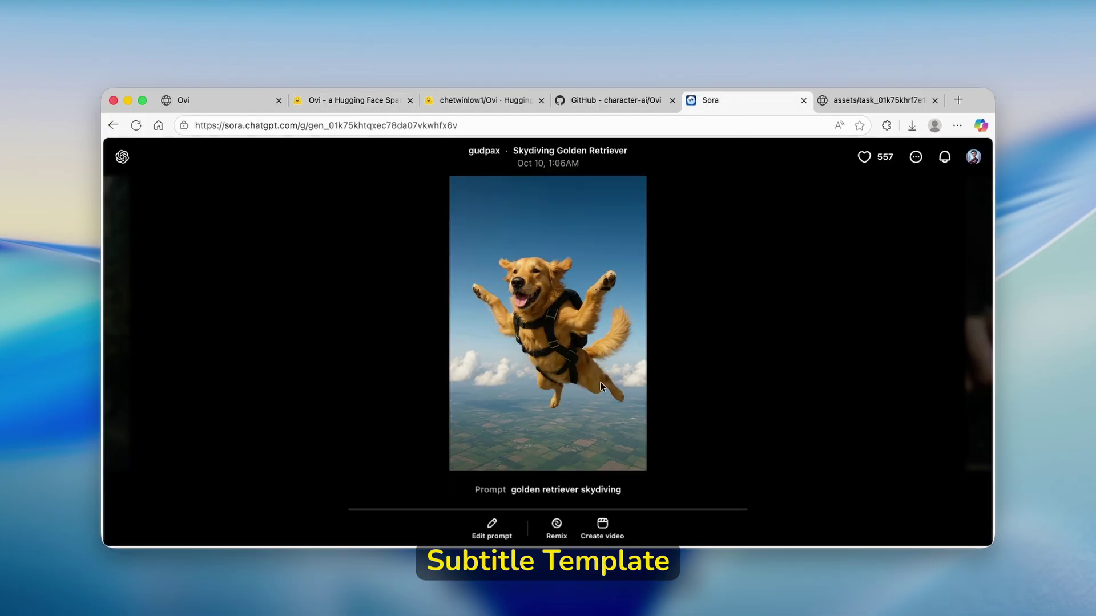
left_click(582, 493)
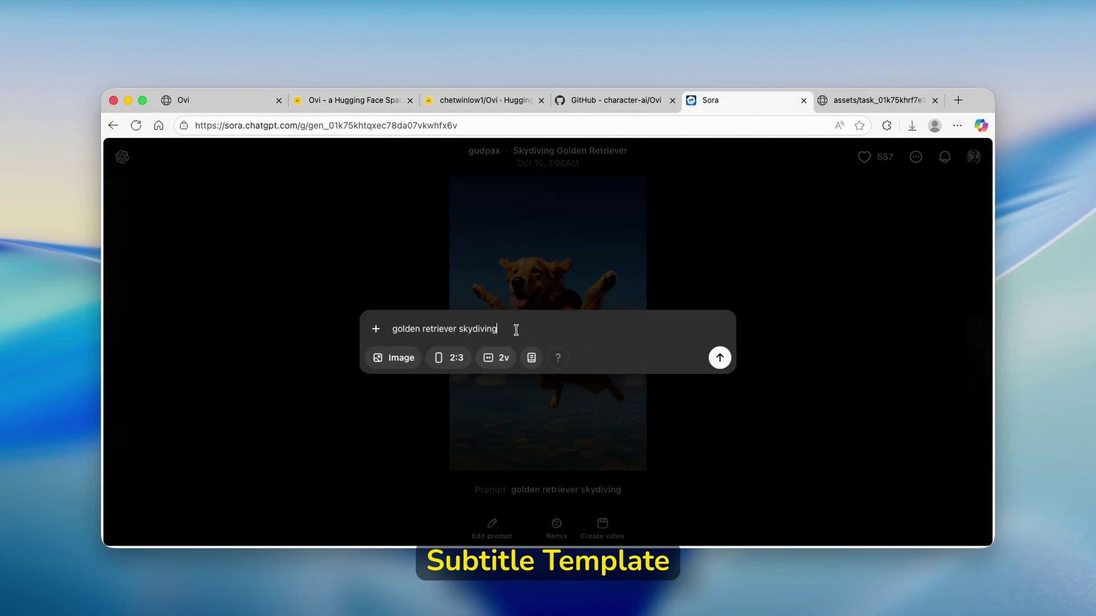
triple_click(518, 329)
key("super+c")
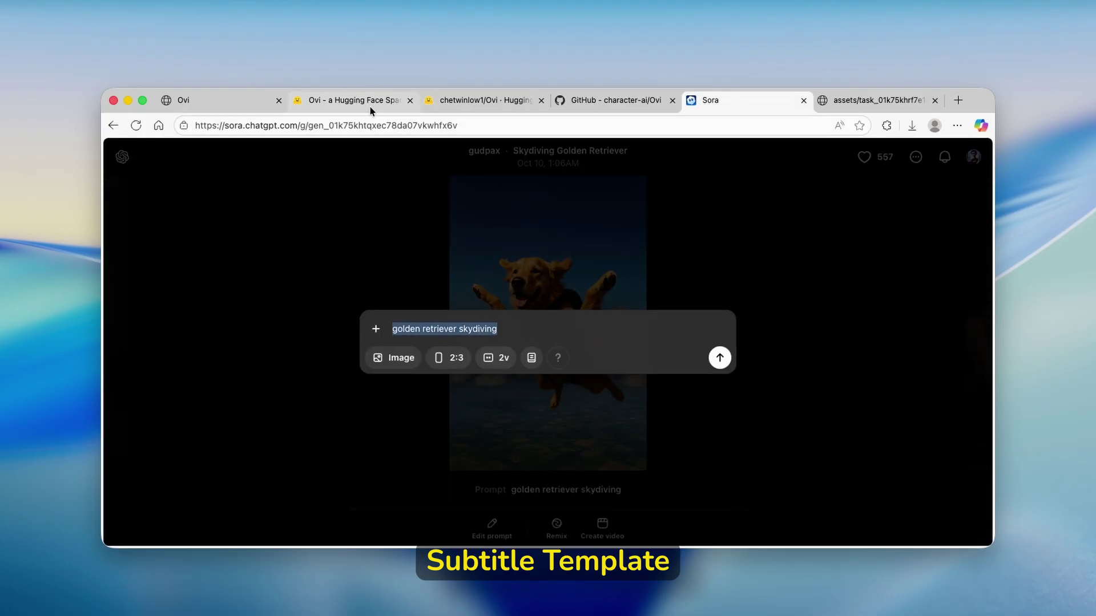
left_click(363, 102)
key("super+v")
scroll(338, 327, "down", 2)
scroll(335, 333, "down", 3)
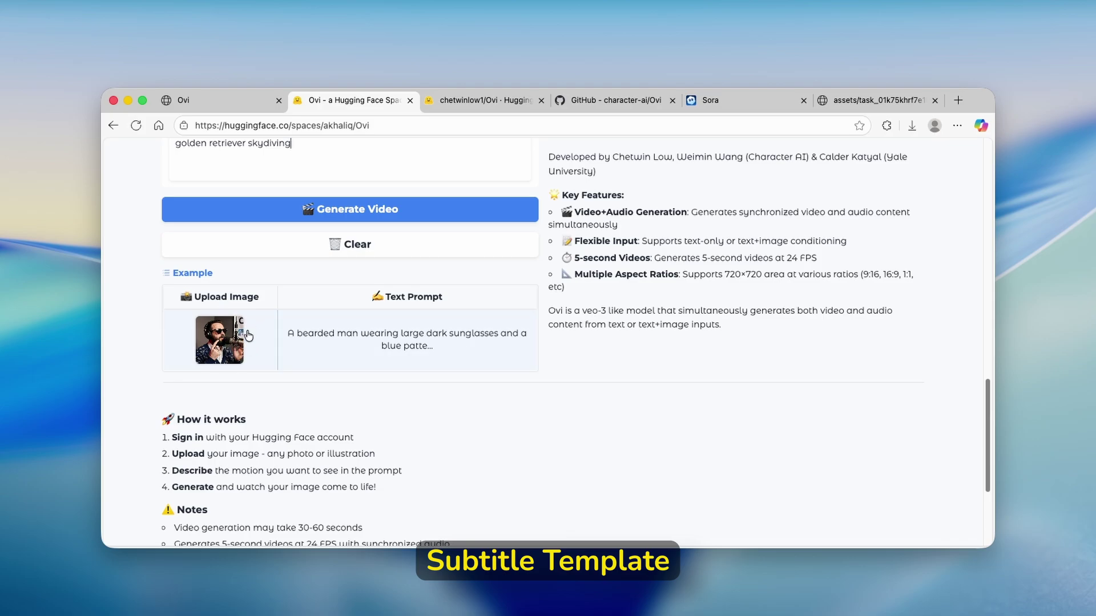
scroll(135, 275, "down", 2)
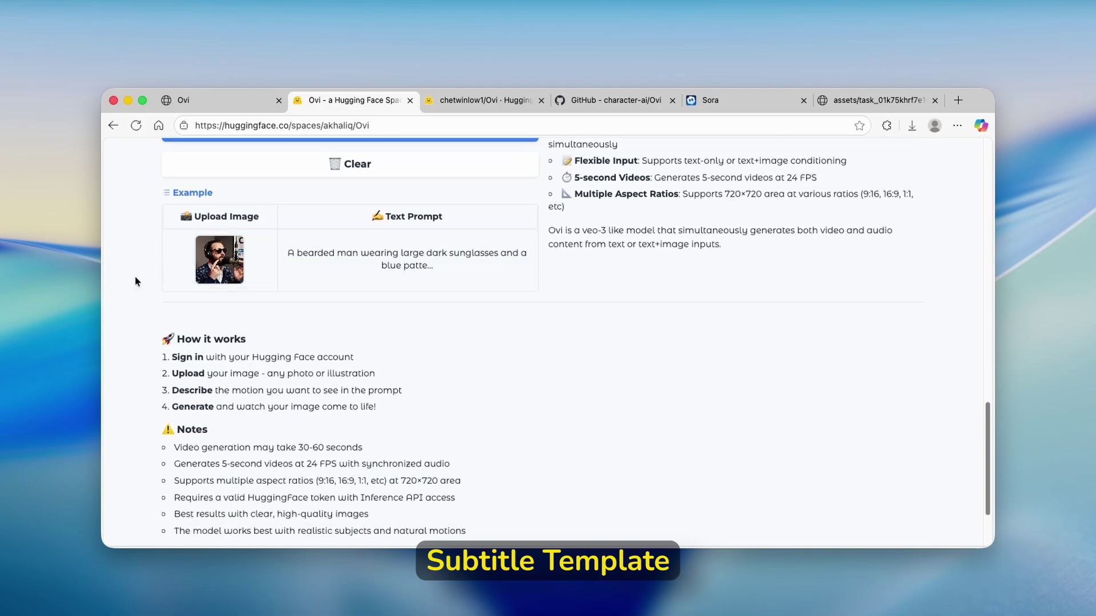
scroll(127, 275, "down", 3)
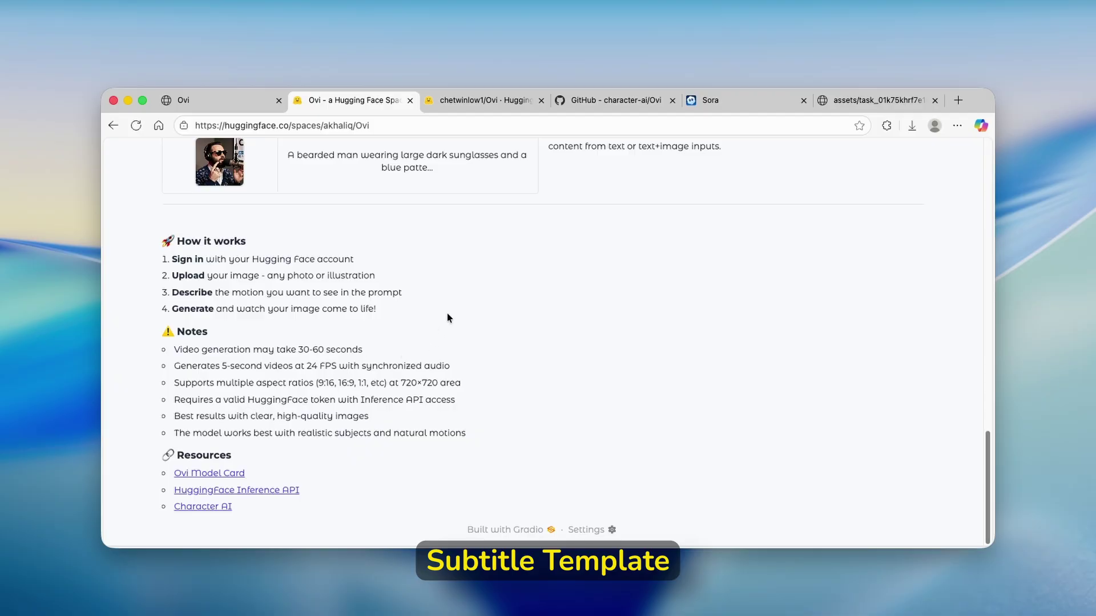
scroll(447, 319, "up", 10)
scroll(397, 354, "up", 5)
scroll(401, 288, "down", 3)
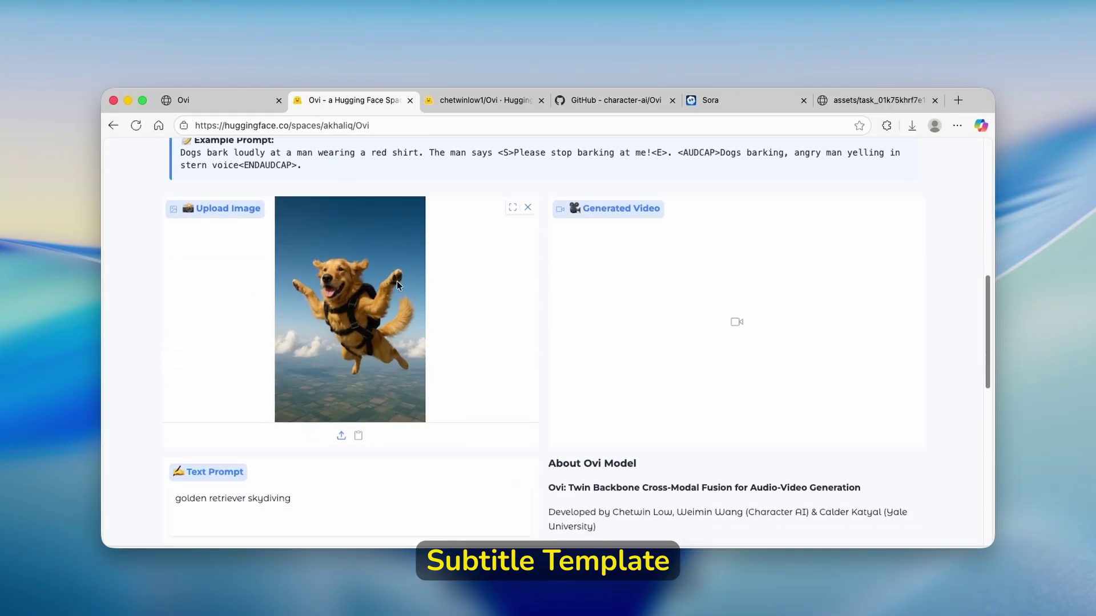
scroll(384, 325, "down", 2)
scroll(354, 311, "up", 2)
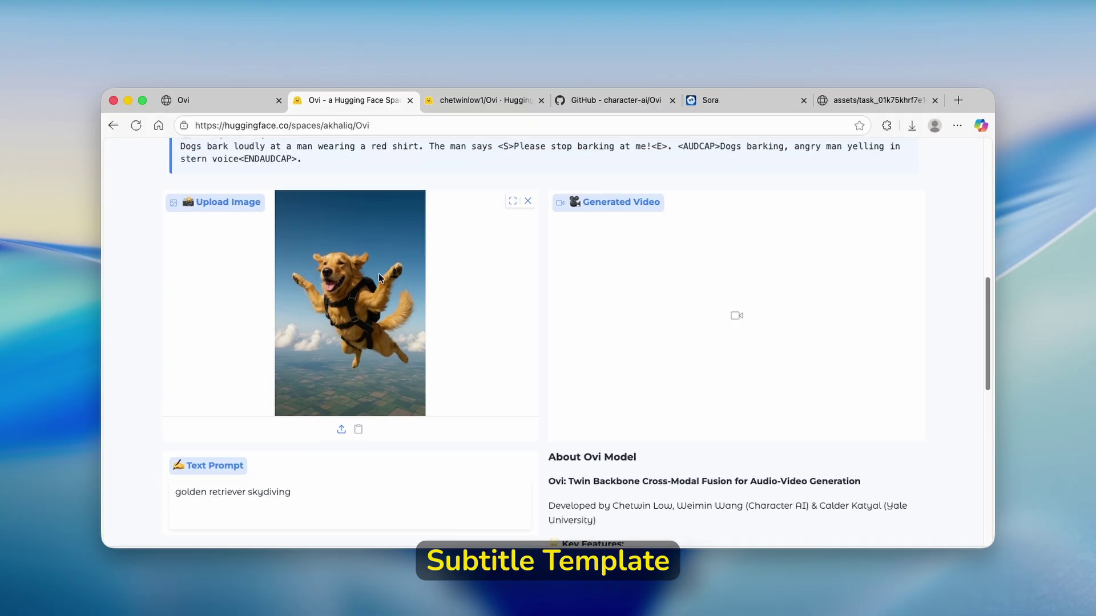
scroll(373, 293, "down", 2)
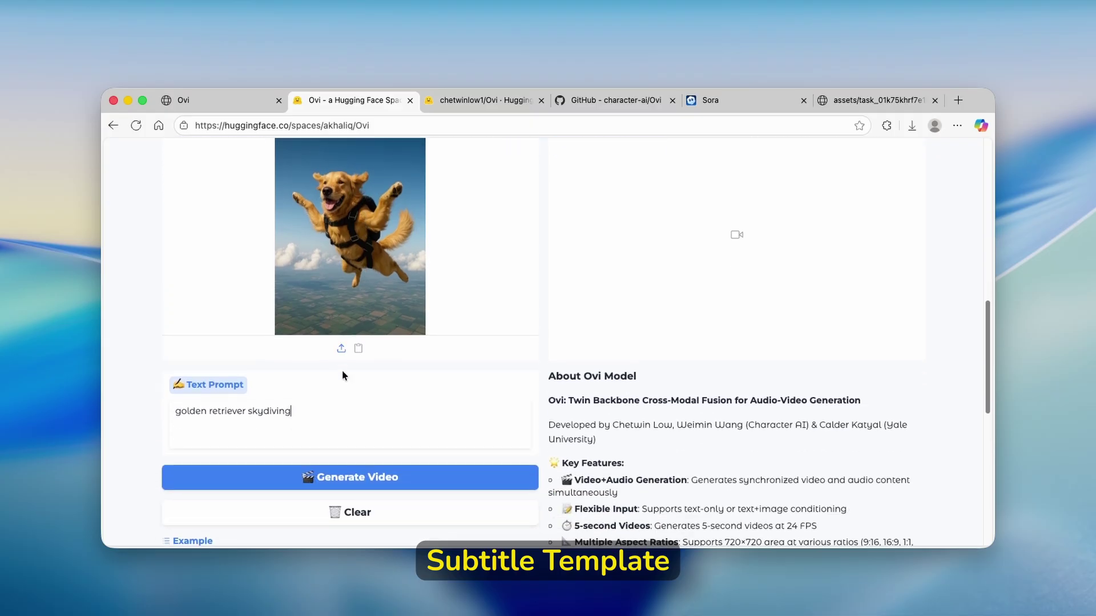
- Generate the skydiving golden retriever video, download it, and replay it with sound
left_click(400, 476)
scroll(785, 326, "up", 2)
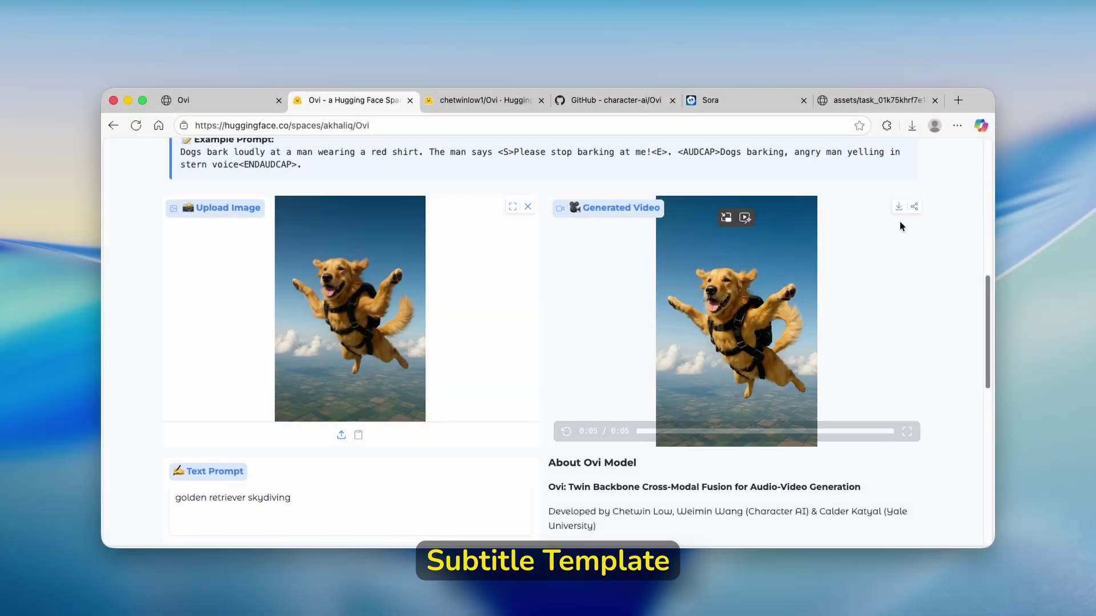
left_click(899, 207)
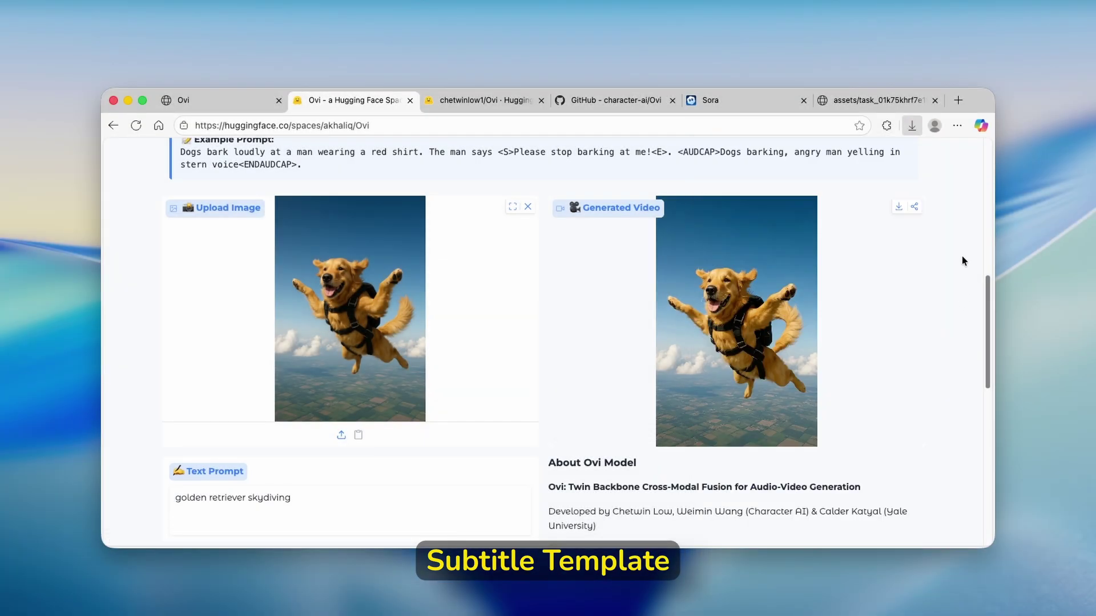
mouse_move(704, 393)
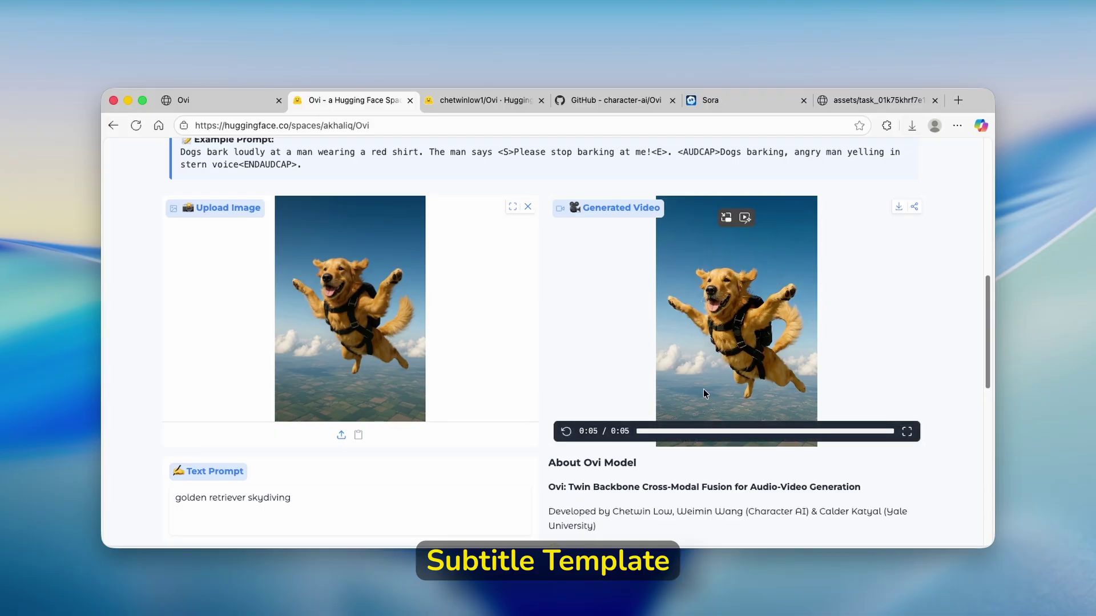
left_click(566, 433)
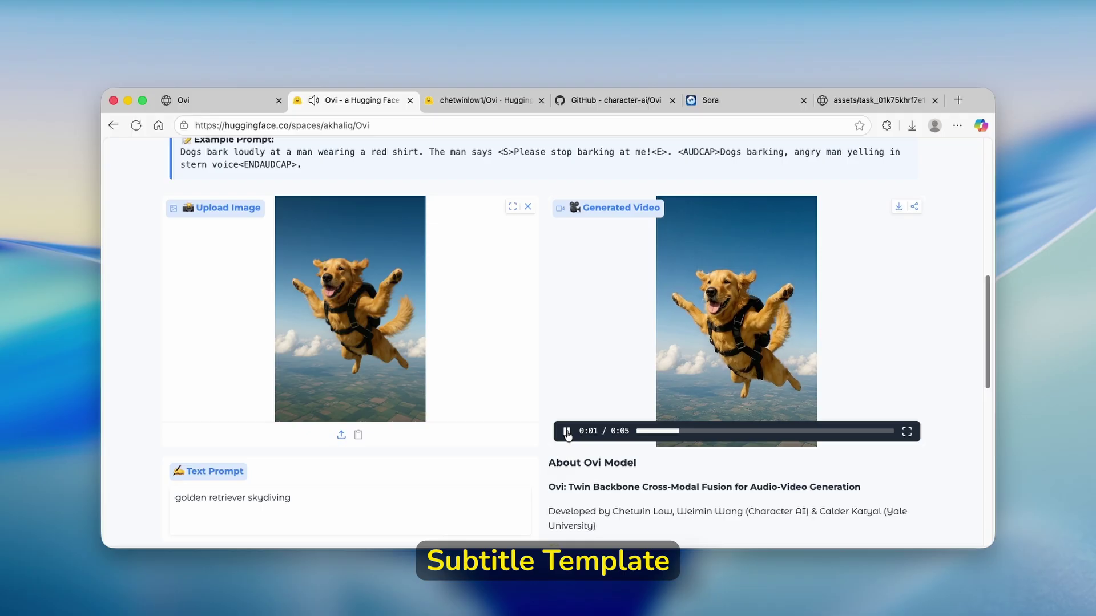
left_click(701, 327)
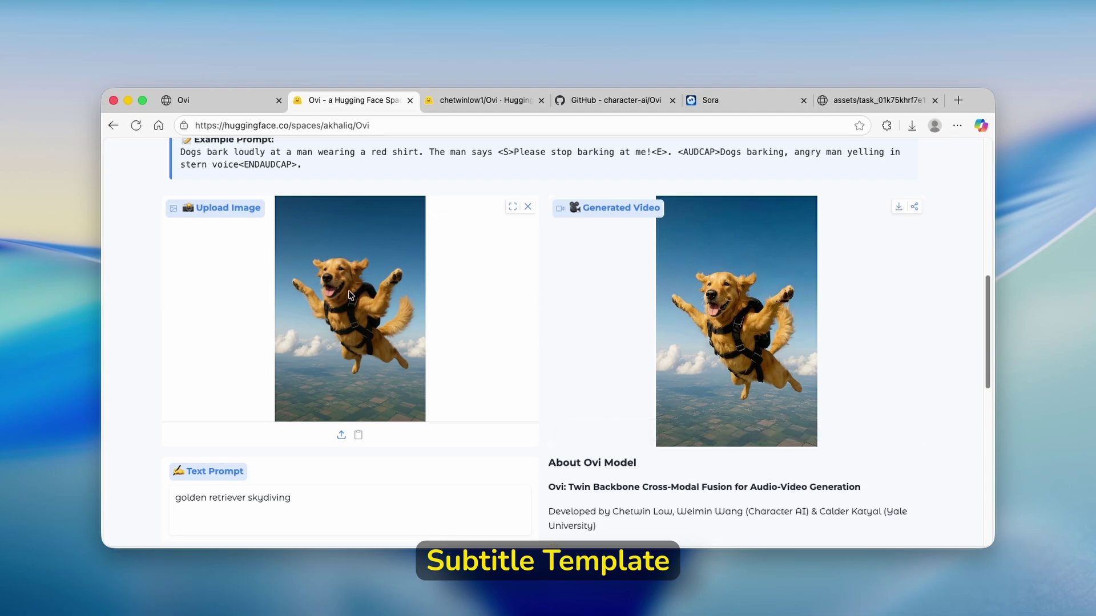
- Find City Glitch Moment in Sora's Explore Images and view it full-size
left_click(732, 99)
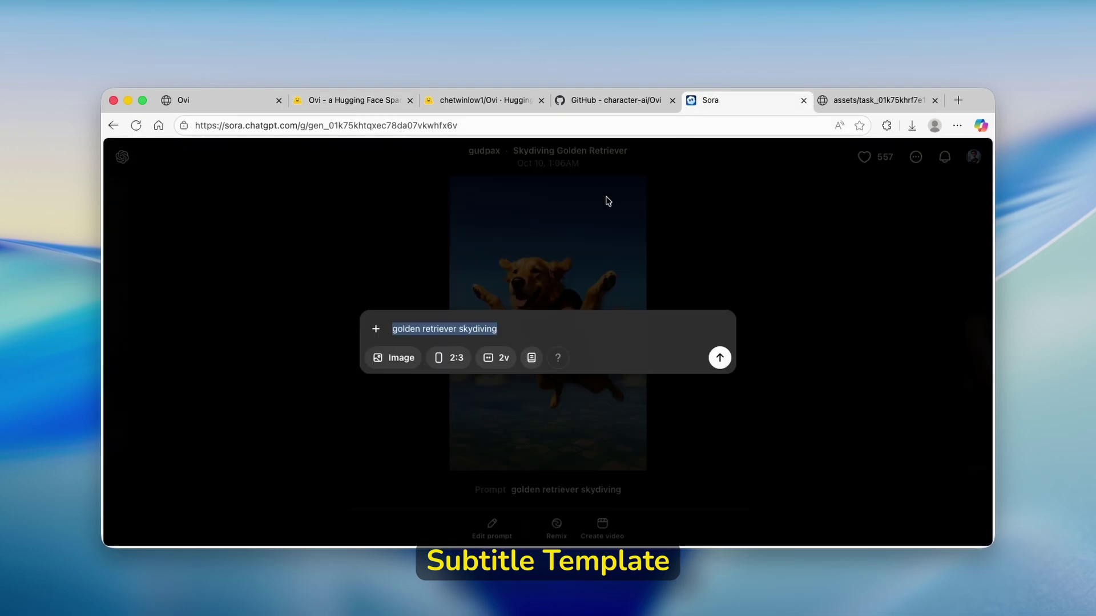
left_click(122, 157)
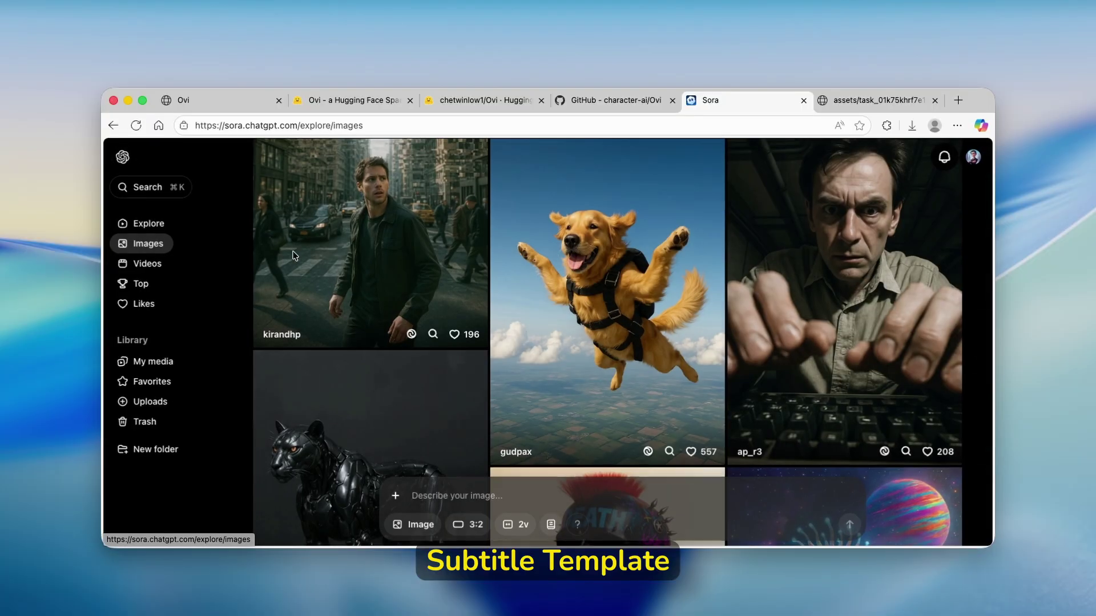
scroll(396, 271, "down", 5)
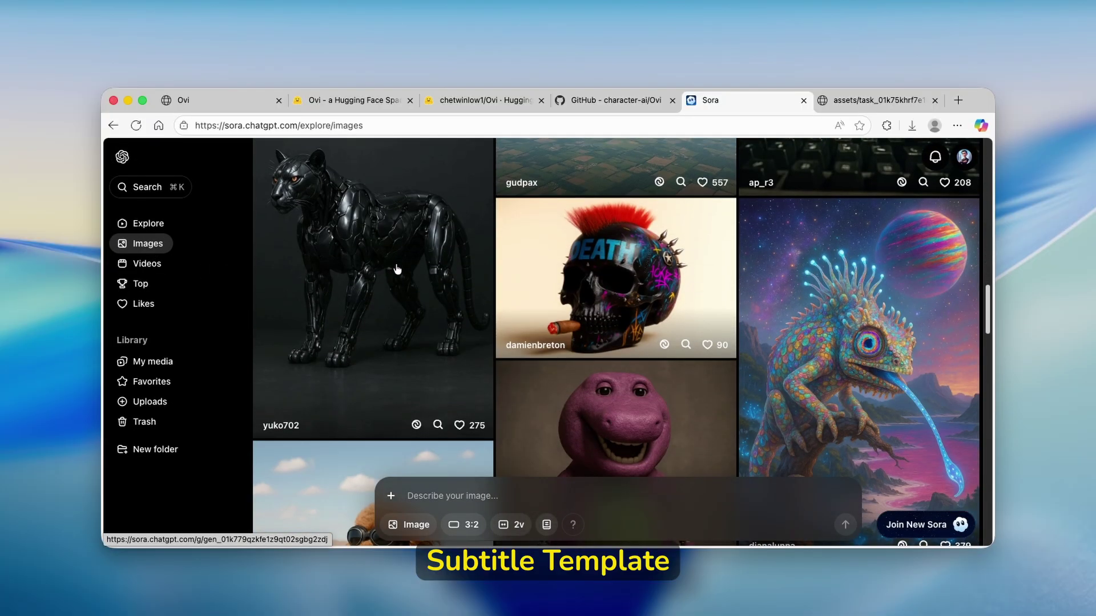
scroll(396, 271, "down", 5)
scroll(397, 271, "down", 5)
scroll(397, 271, "down", 5)
scroll(396, 270, "down", 5)
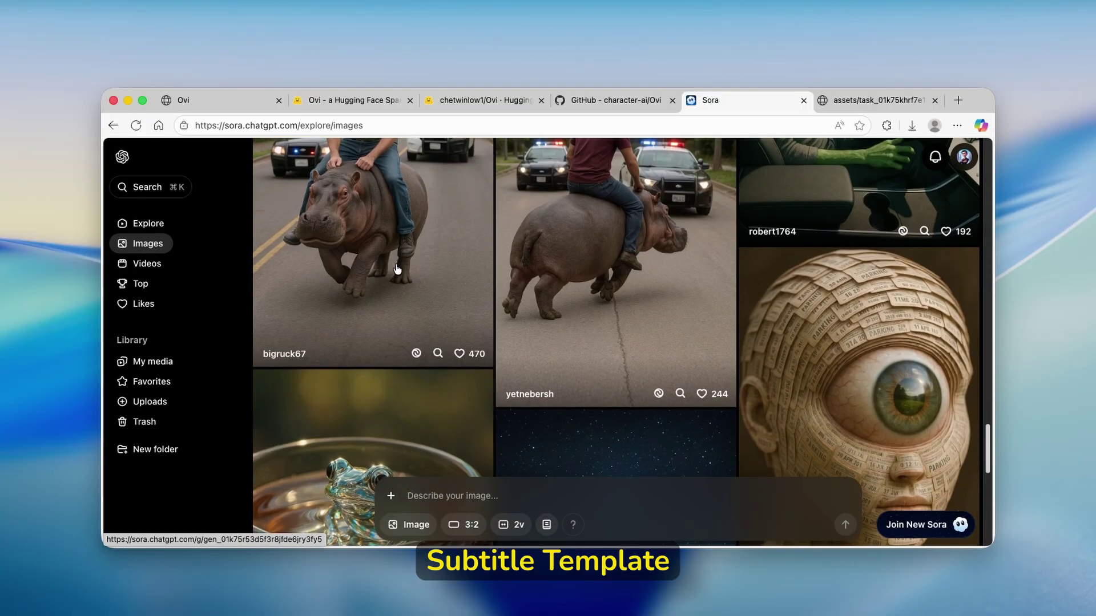
scroll(396, 271, "down", 2)
scroll(396, 271, "down", 5)
scroll(397, 271, "down", 2)
scroll(397, 271, "down", 3)
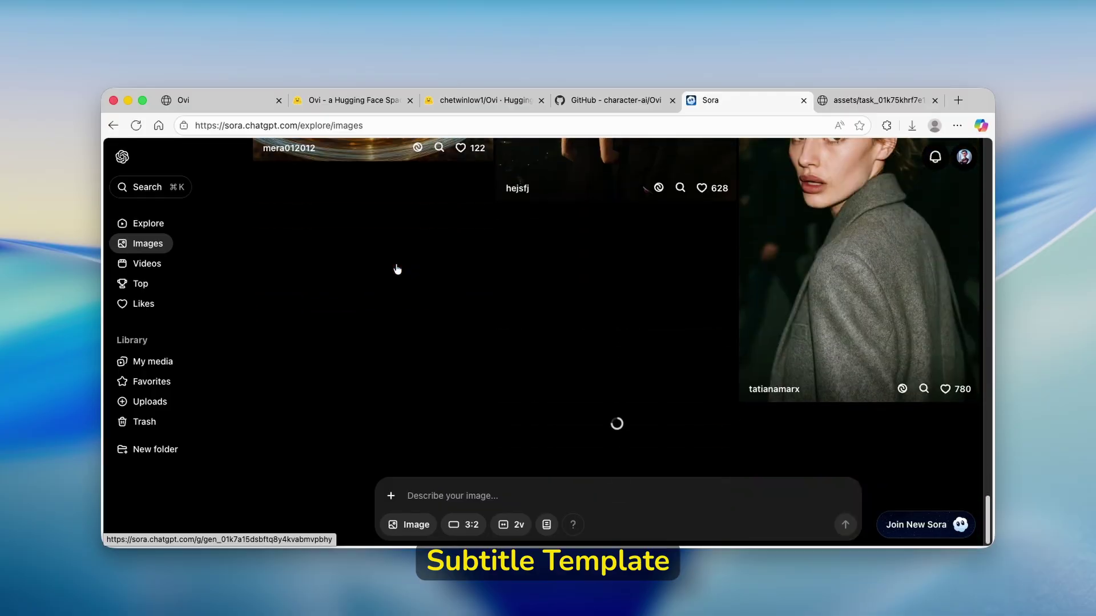
scroll(687, 300, "up", 5)
scroll(688, 300, "up", 5)
scroll(688, 300, "up", 5)
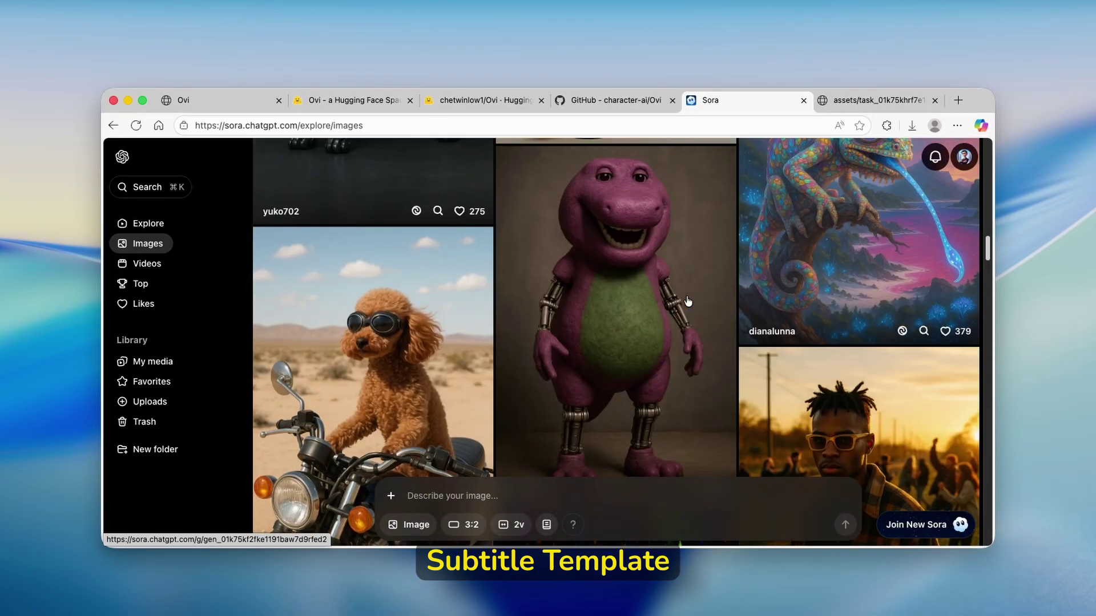
scroll(688, 301, "up", 5)
scroll(687, 301, "up", 5)
left_click(418, 297)
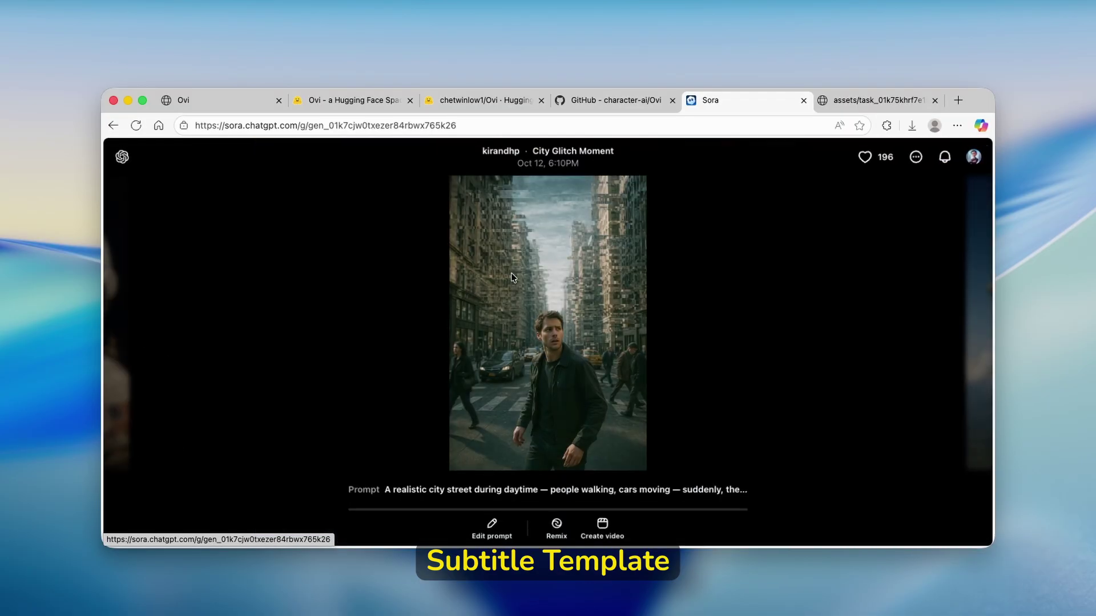
right_click(596, 298)
left_click(618, 304)
left_click(808, 107)
left_click(823, 101)
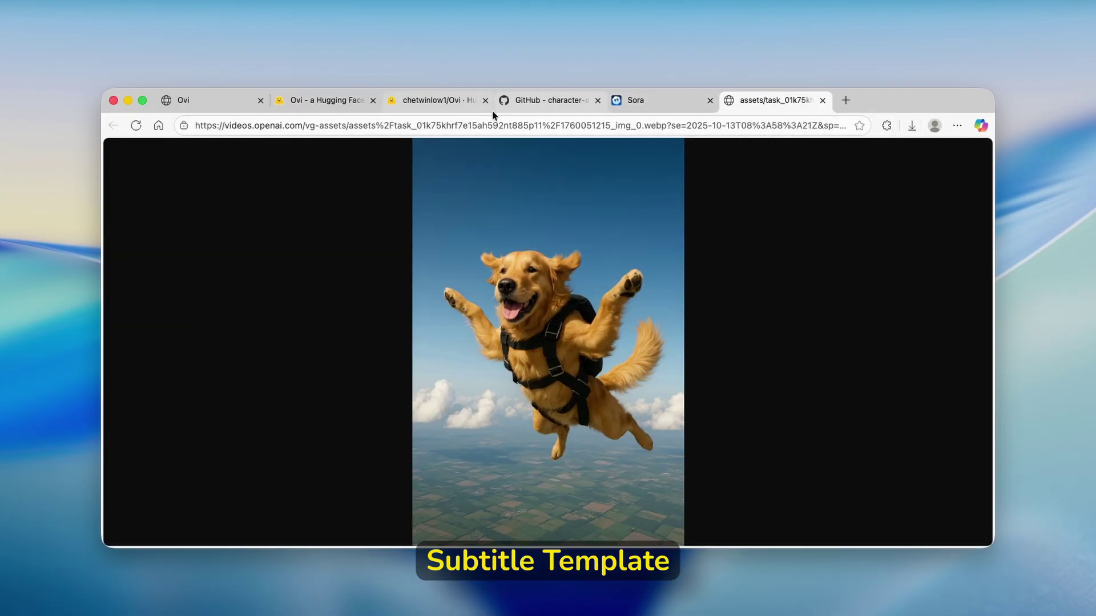
- Upload the City Glitch Moment PNG into the Ovi Space
left_click(432, 105)
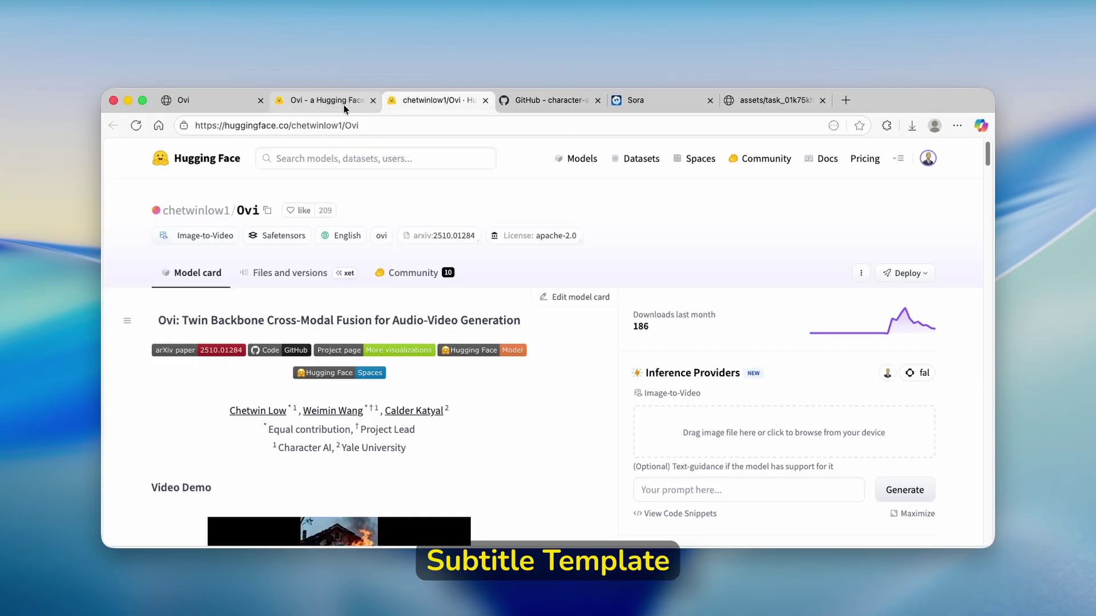
left_click(326, 100)
scroll(402, 338, "up", 3)
scroll(487, 389, "down", 1)
scroll(486, 389, "down", 1)
left_click(386, 368)
left_click(498, 323)
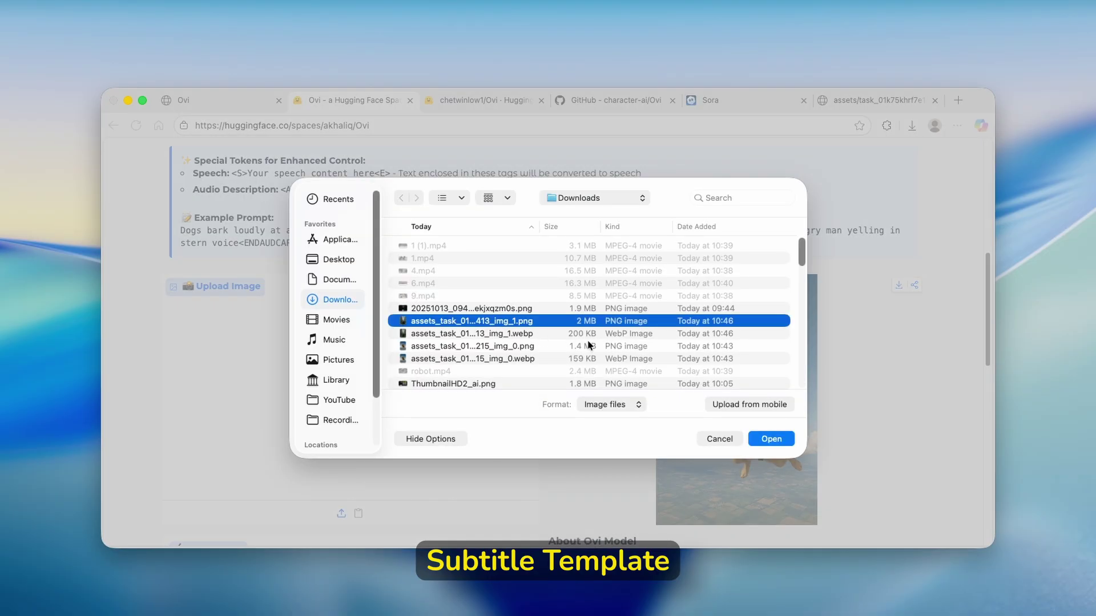
left_click(770, 439)
- Replace the Text Prompt with Sora's city glitch prompt and generate the video
left_click(710, 101)
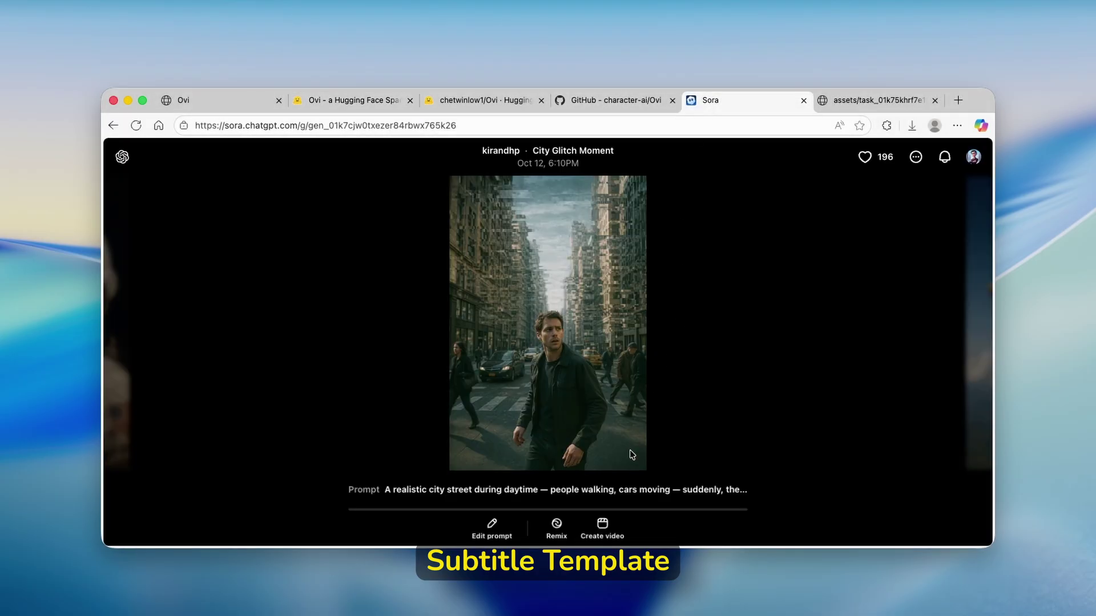
double_click(566, 335)
triple_click(512, 323)
key("ctrl+c")
left_click(351, 101)
scroll(432, 292, "down", 3)
scroll(360, 304, "down", 3)
double_click(294, 269)
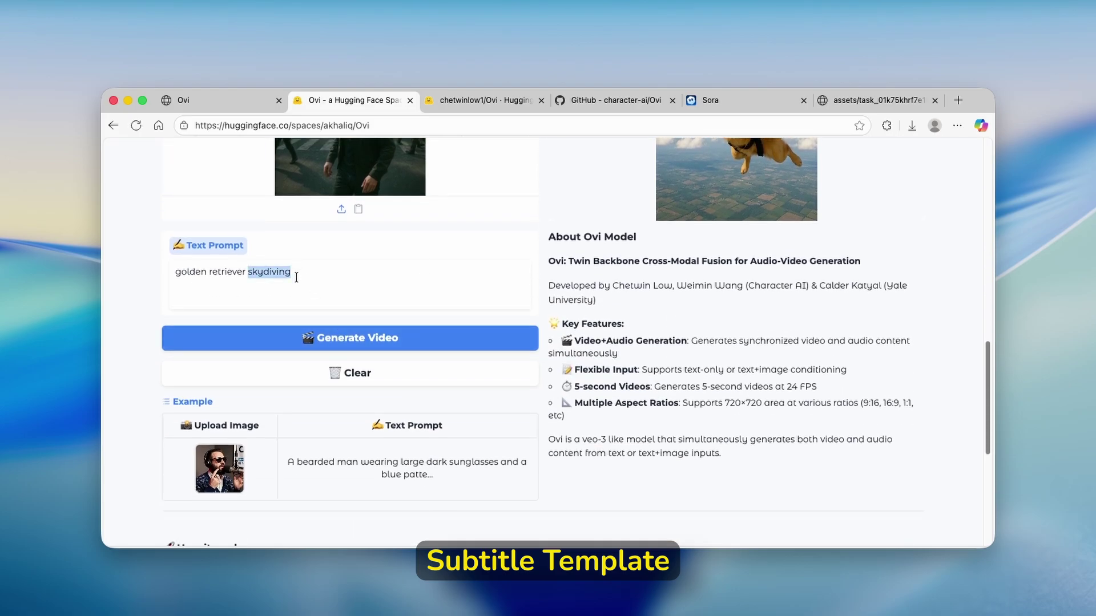
key("ctrl+a")
key("ctrl+v")
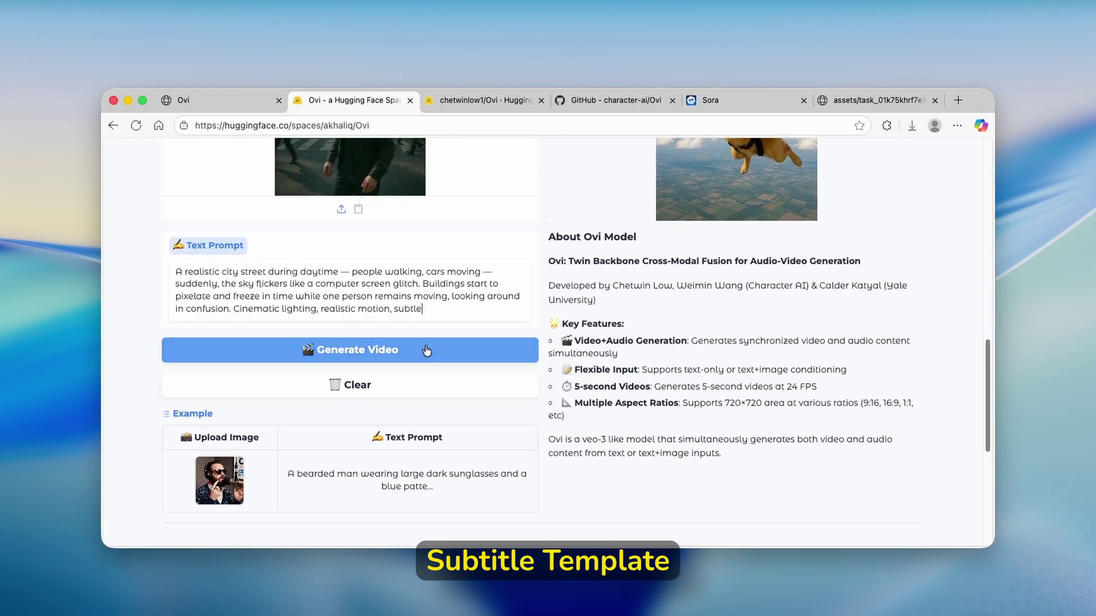
left_click(425, 350)
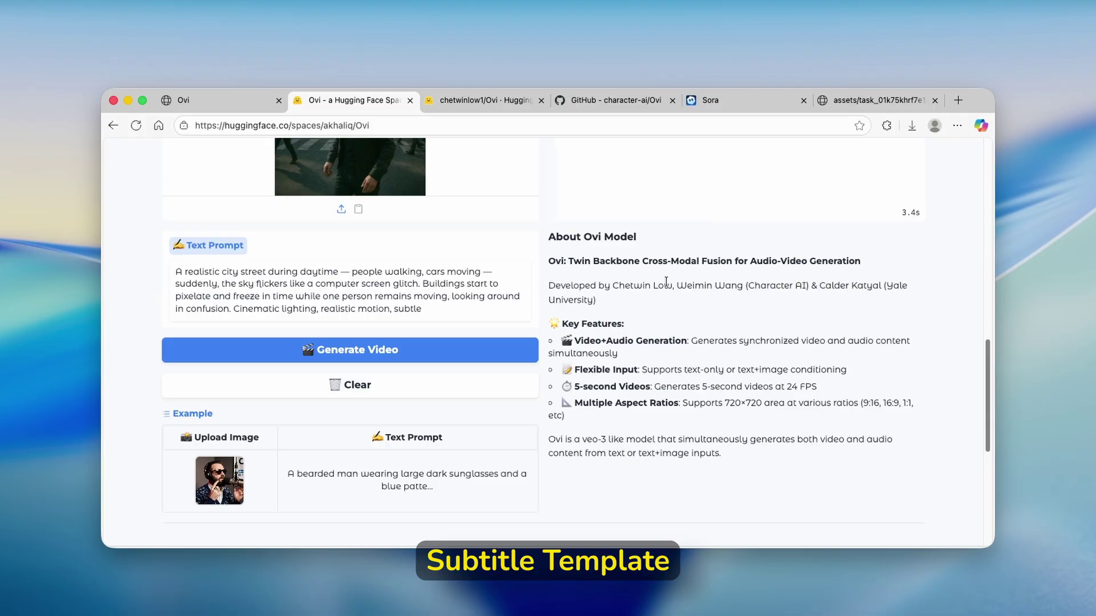
scroll(666, 283, "up", 5)
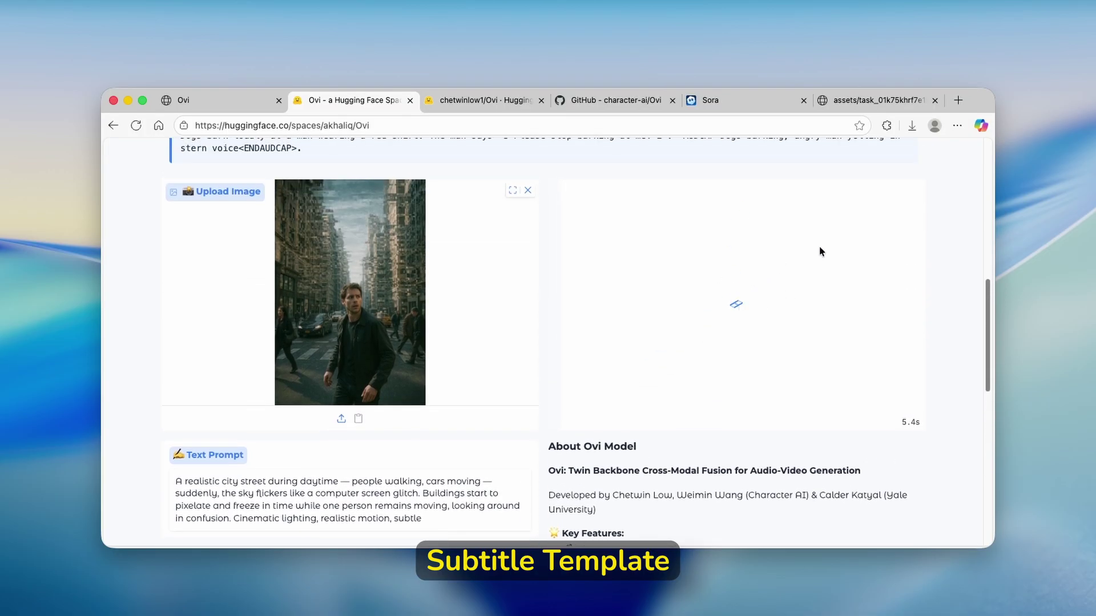
scroll(753, 256, "up", 3)
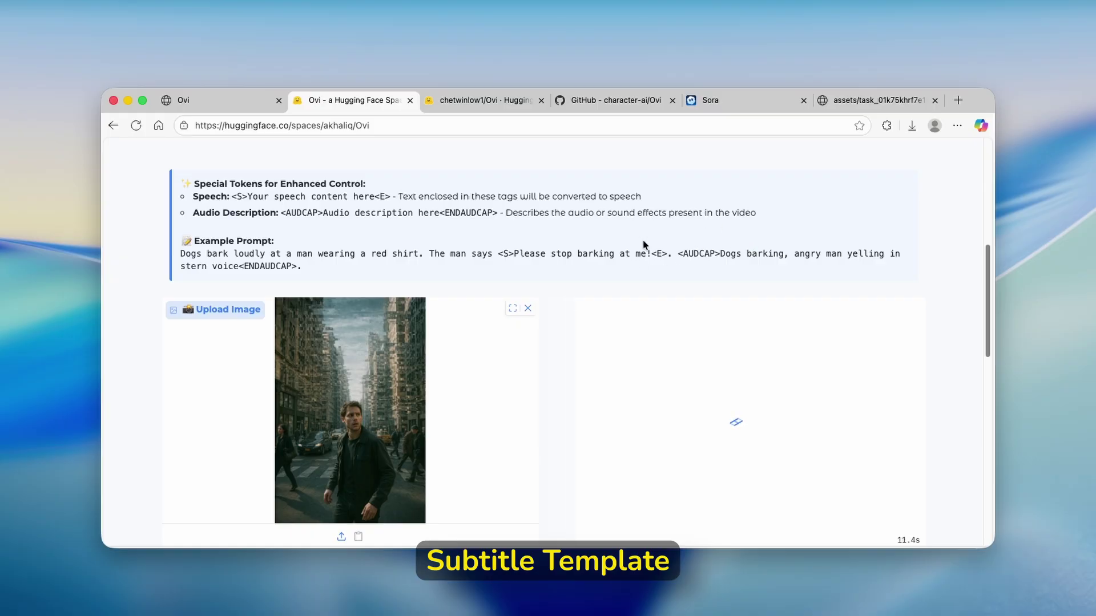
scroll(765, 214, "down", 4)
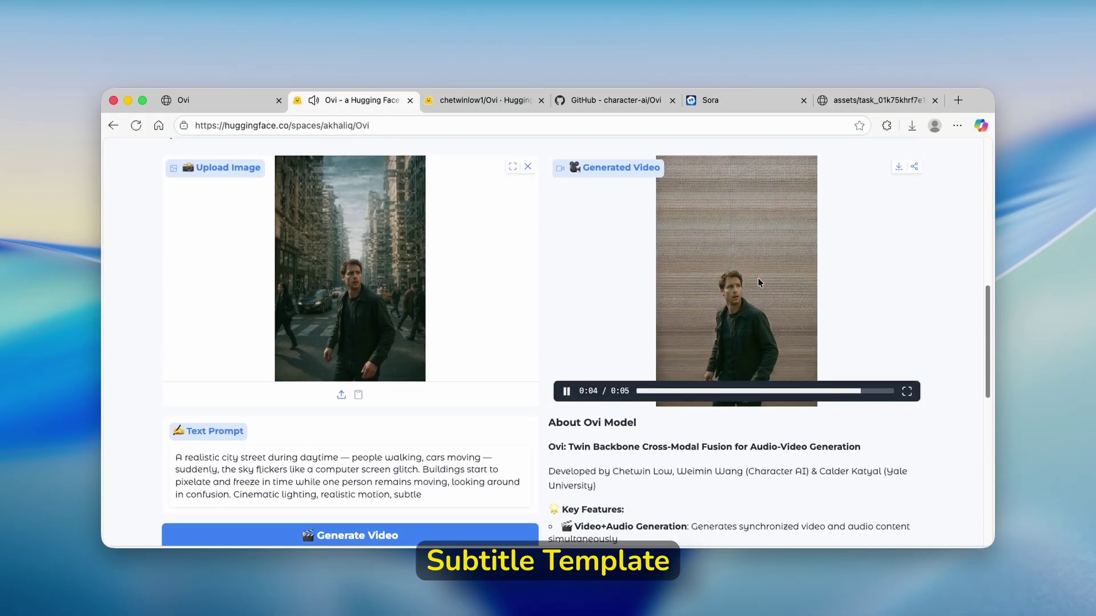
scroll(760, 281, "up", 1)
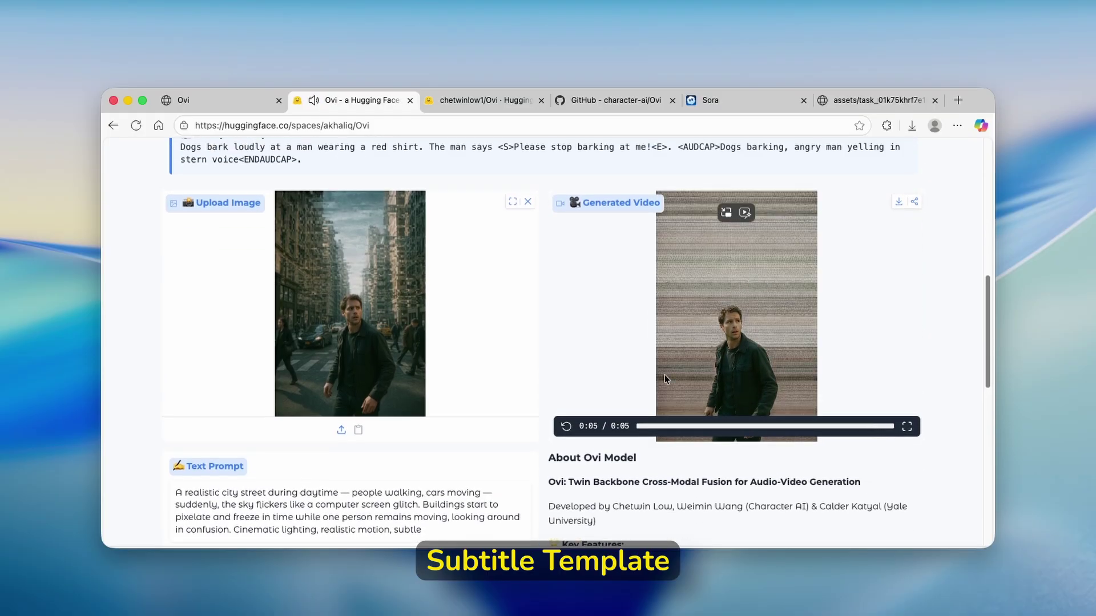
- Replay the finished 5-second city-street glitch video
left_click(742, 386)
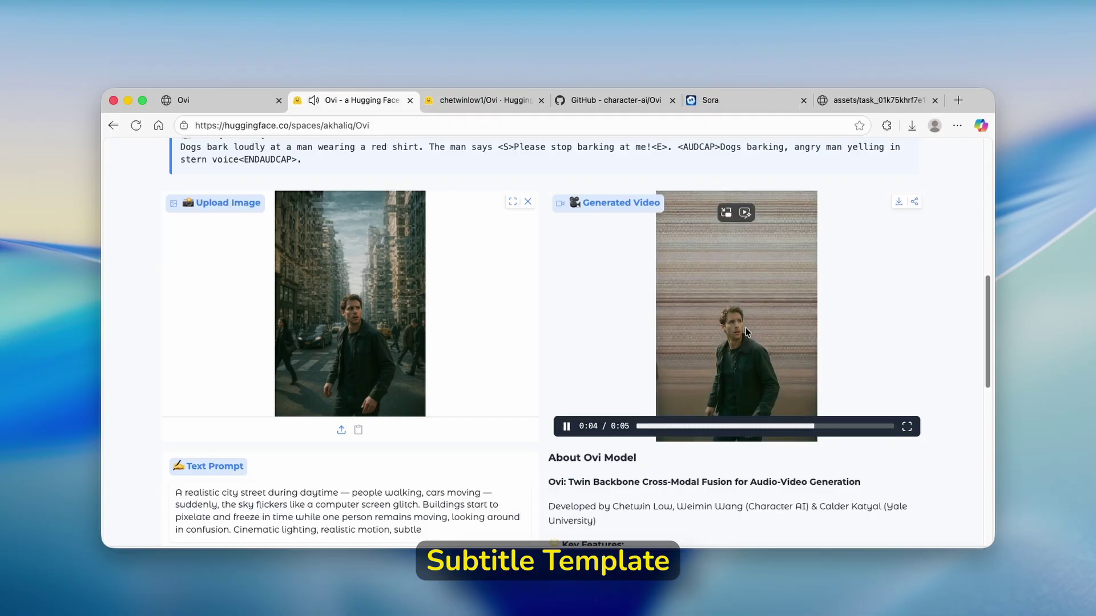
scroll(733, 330, "up", 4)
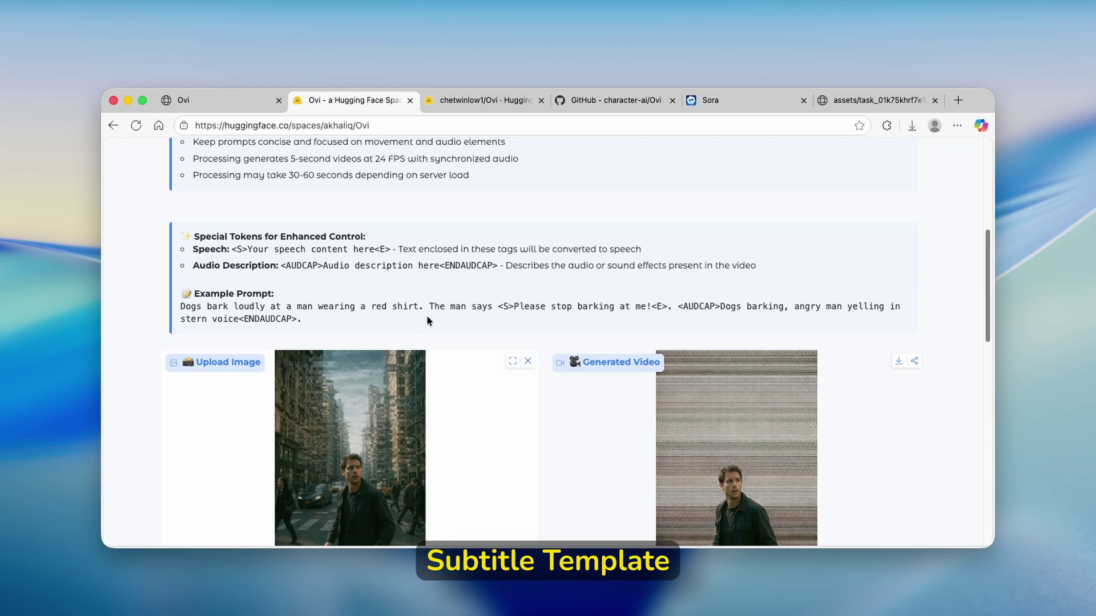
- Clear the old inputs and put the copied 'Dogs bark loudly' example prompt in Text Prompt
left_click_drag(181, 307, 330, 321)
key("super+c")
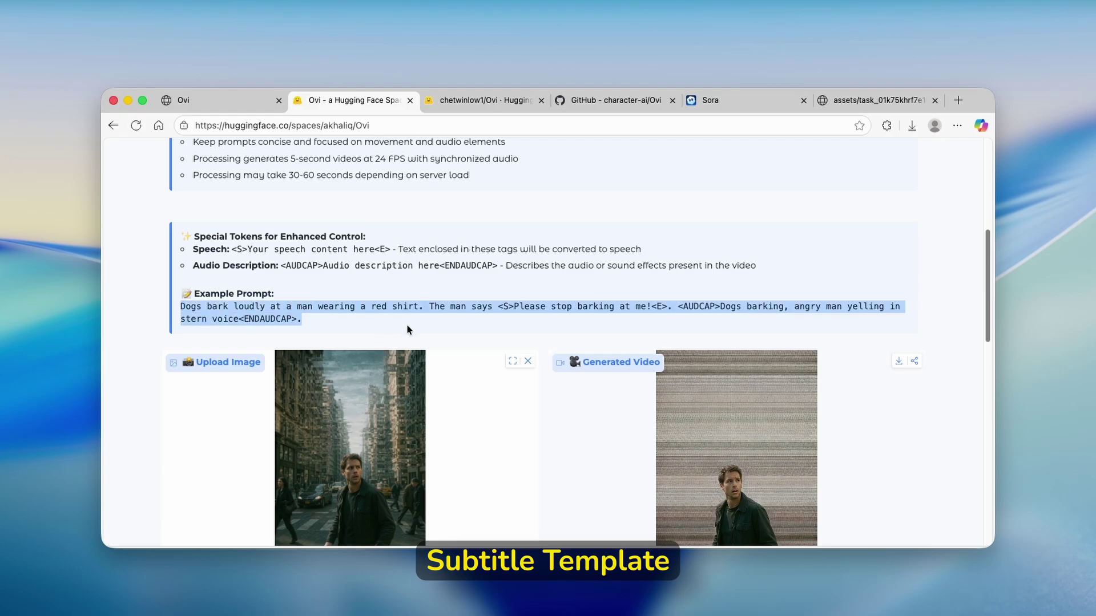
scroll(462, 330, "down", 3)
left_click(528, 232)
scroll(455, 331, "down", 5)
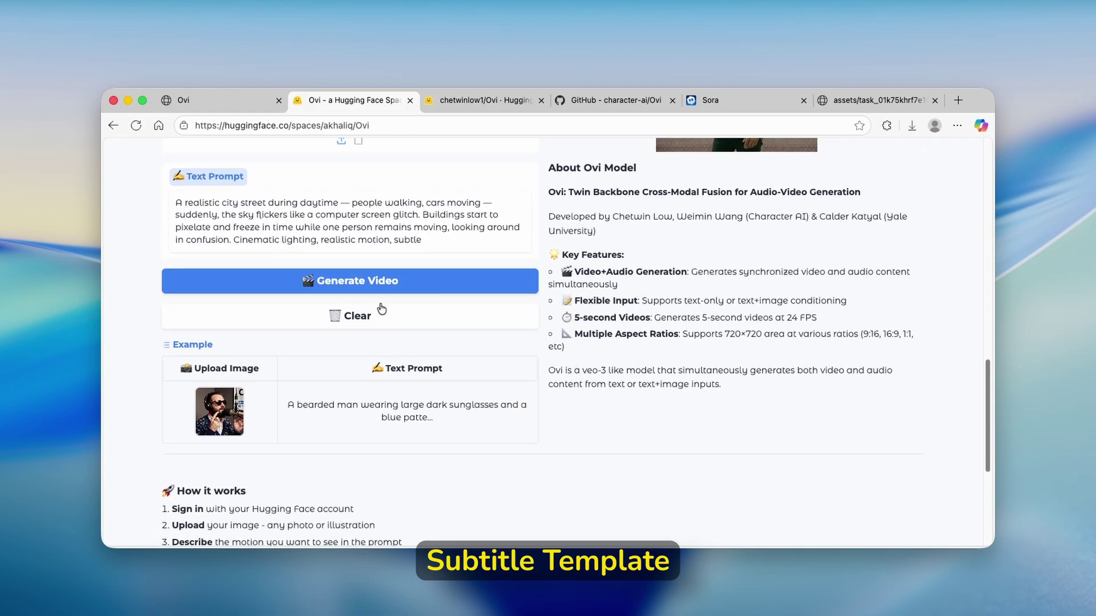
triple_click(374, 237)
key("super+v")
scroll(584, 272, "up", 3)
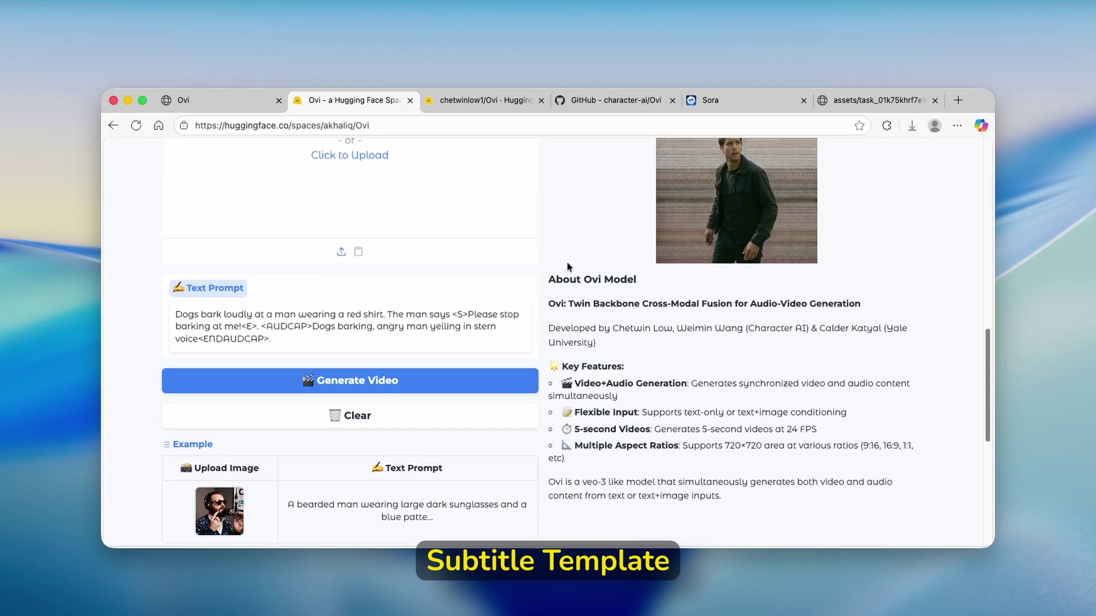
scroll(584, 273, "up", 5)
- Upload the skydiving golden retriever PNG as the input image
left_click(909, 239)
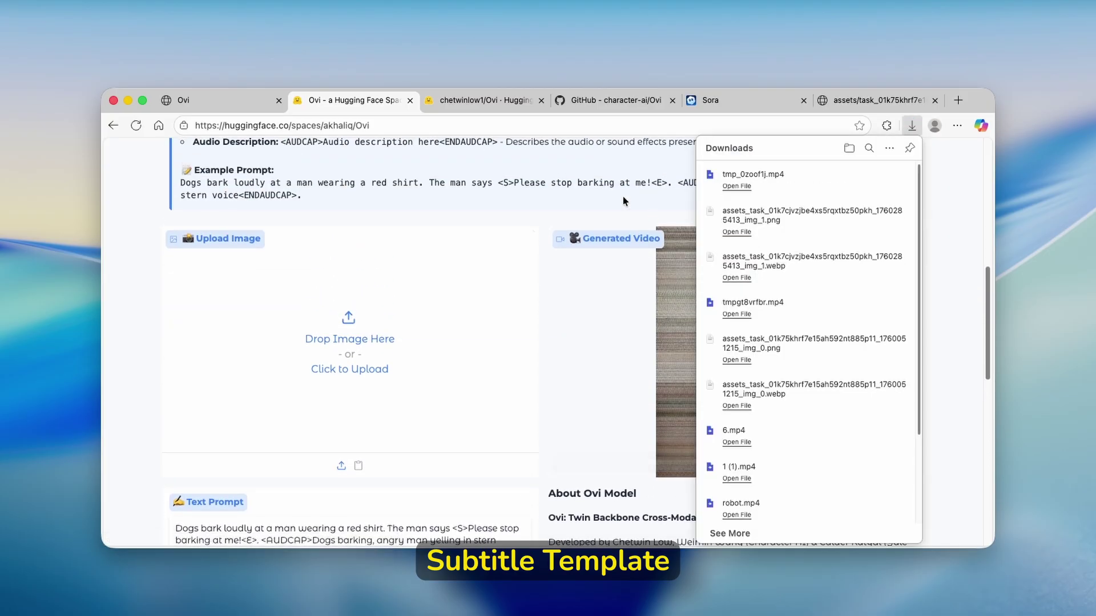
left_click(382, 338)
left_click(530, 347)
left_click(771, 438)
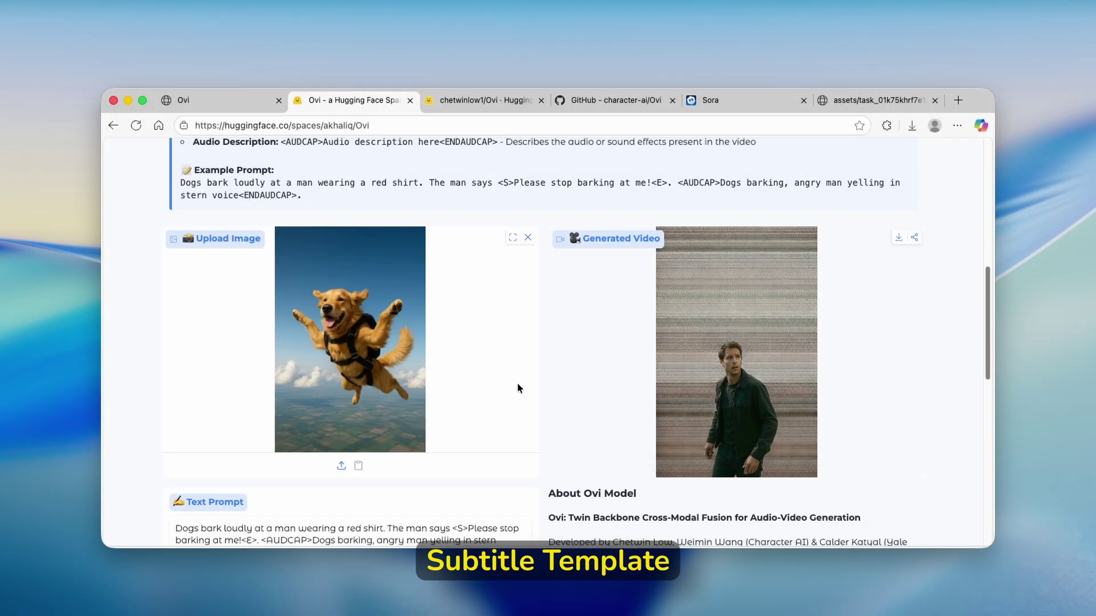
scroll(432, 331, "down", 3)
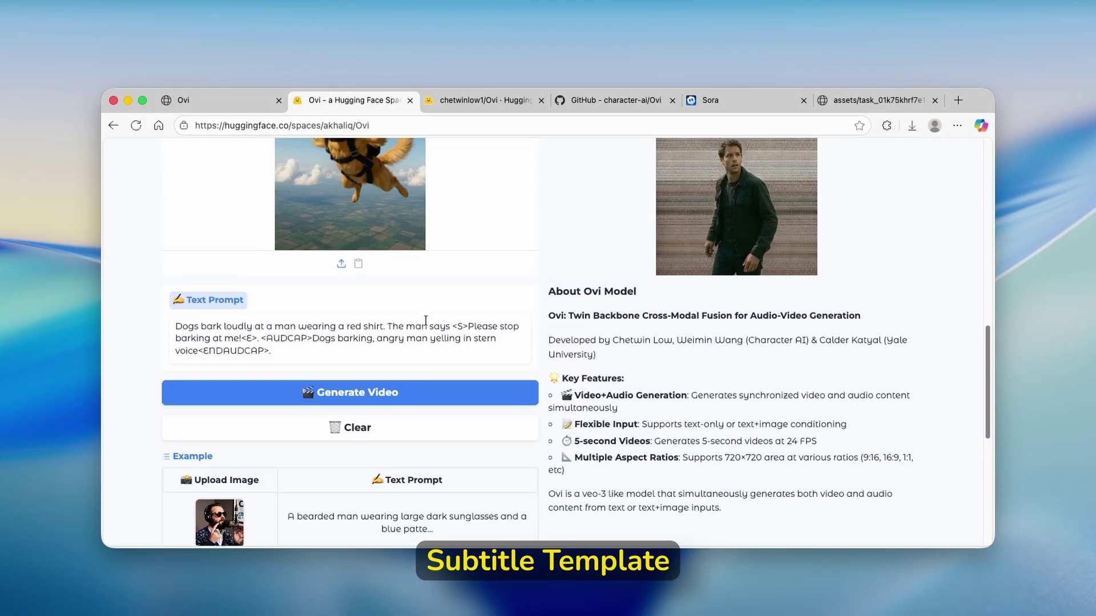
scroll(531, 257, "up", 5)
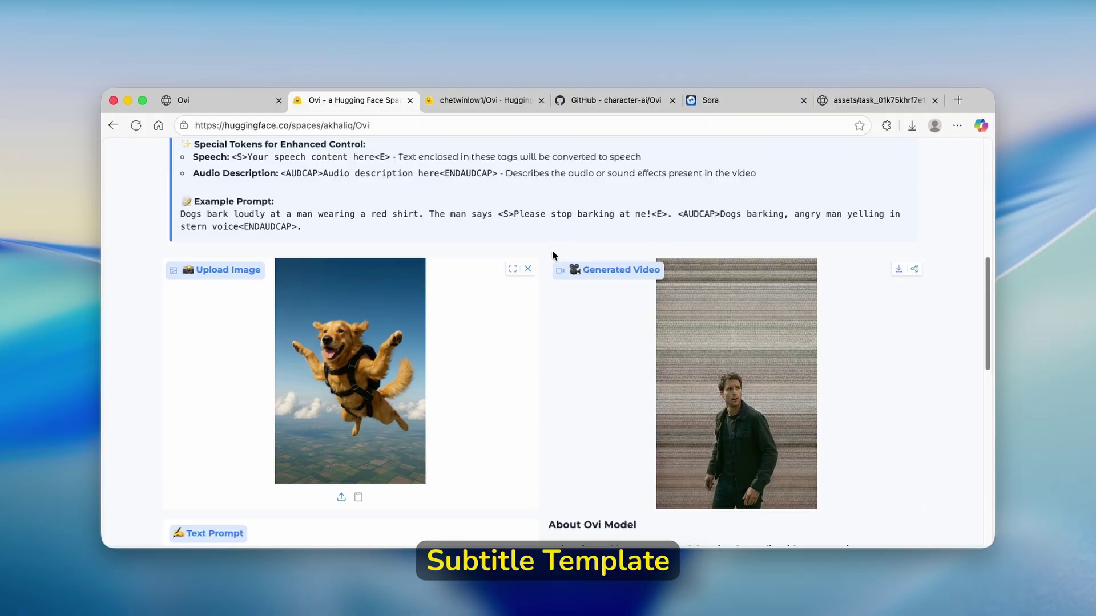
scroll(518, 343, "down", 1)
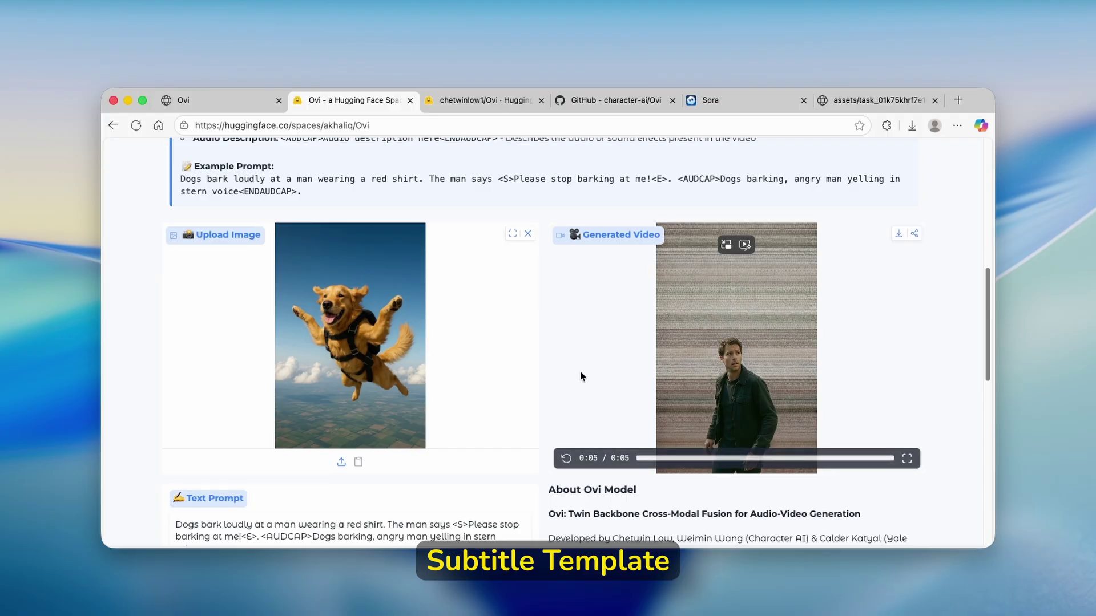
scroll(514, 343, "down", 5)
scroll(354, 366, "up", 1)
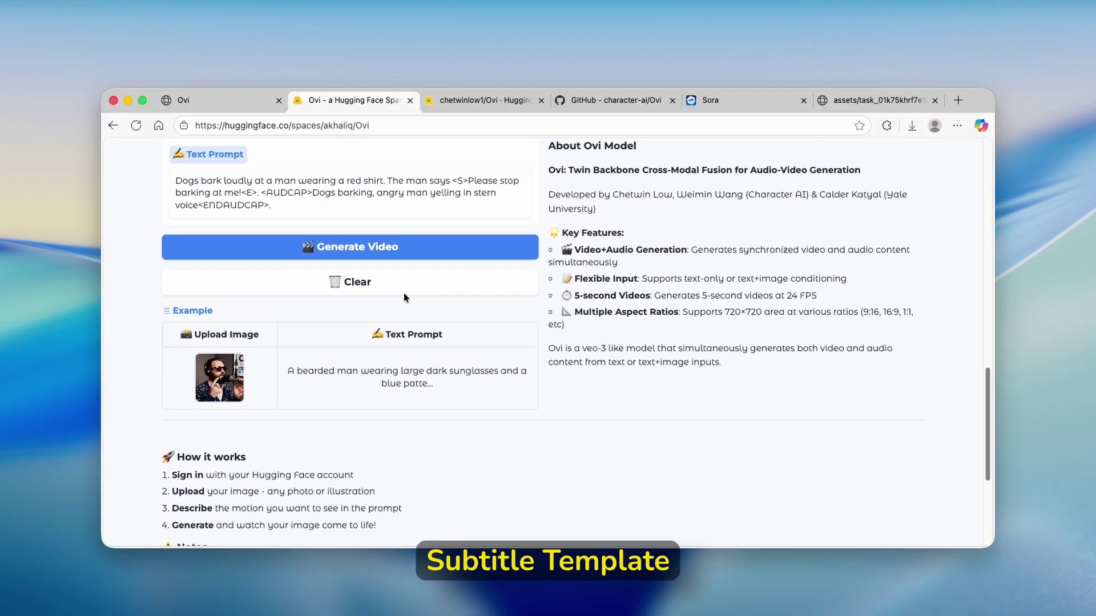
- Generate the barking golden retriever video, replay and download it, then return to the Ovi page
left_click(409, 252)
scroll(637, 299, "up", 4)
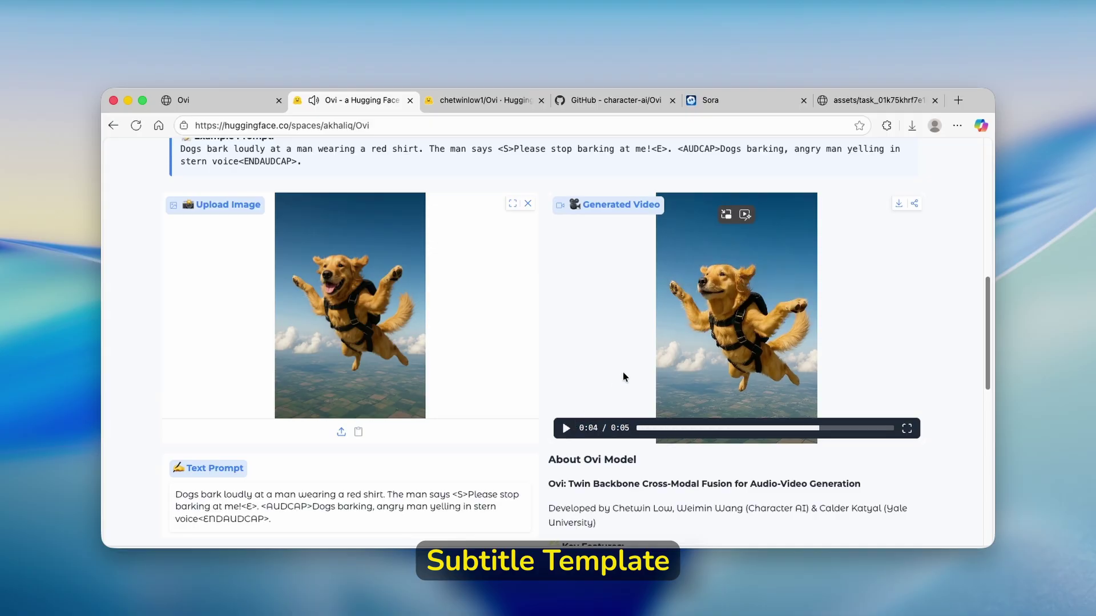
left_click(566, 430)
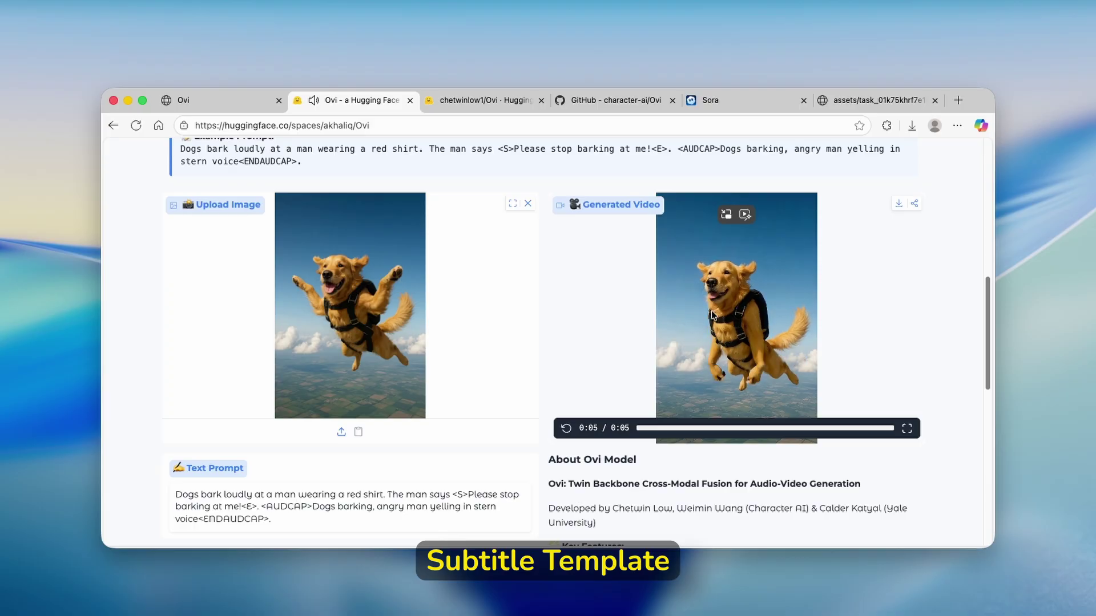
left_click(898, 205)
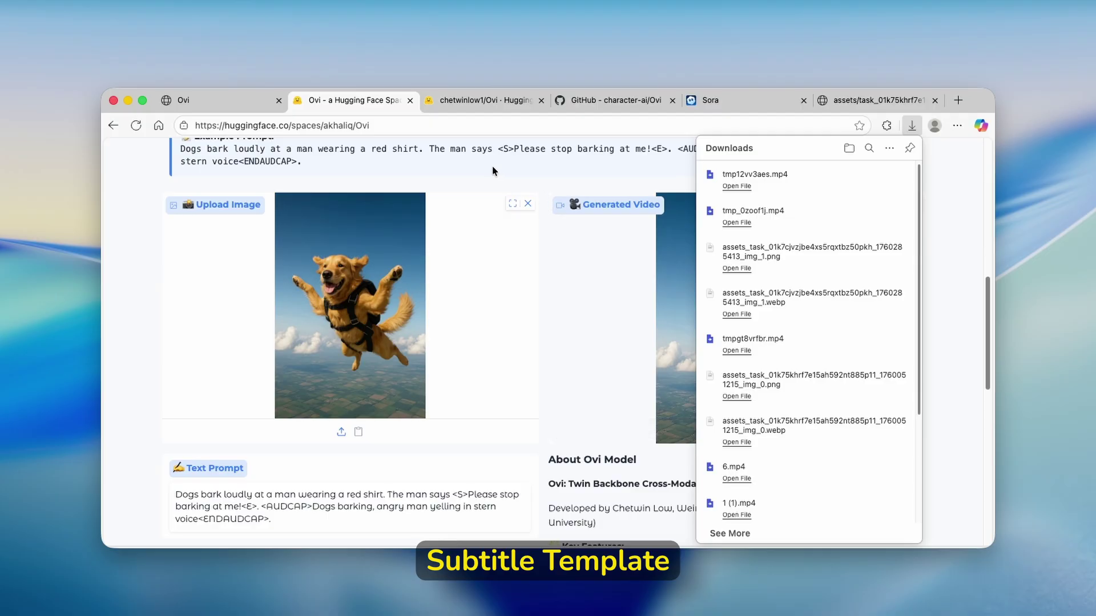
left_click(257, 103)
scroll(432, 224, "down", 2)
scroll(569, 266, "down", 4)
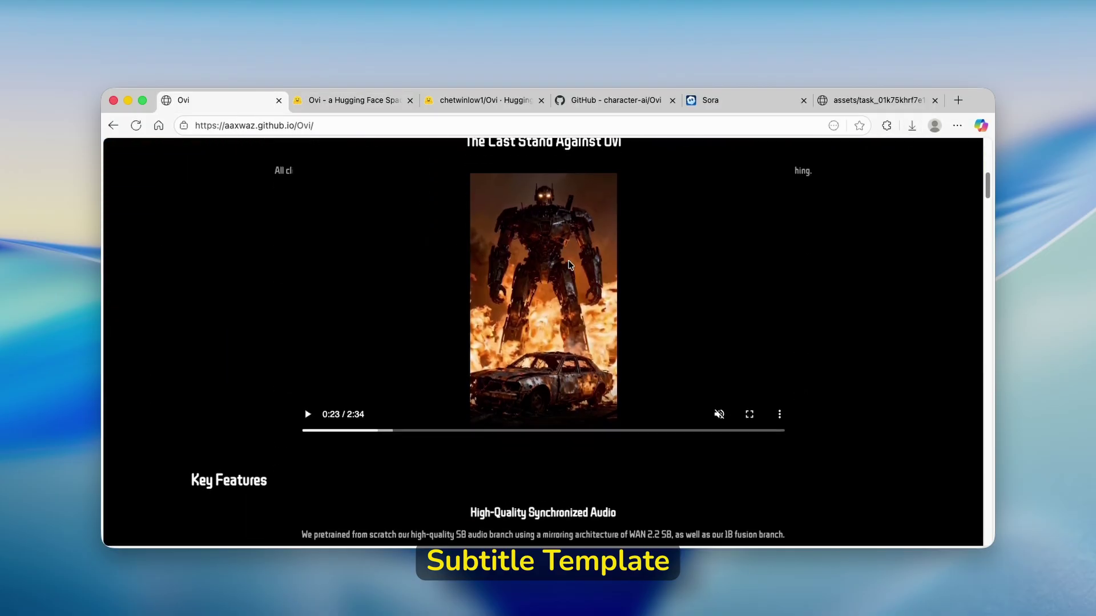
scroll(569, 266, "down", 4)
scroll(437, 271, "down", 4)
scroll(514, 268, "up", 3)
scroll(599, 265, "up", 3)
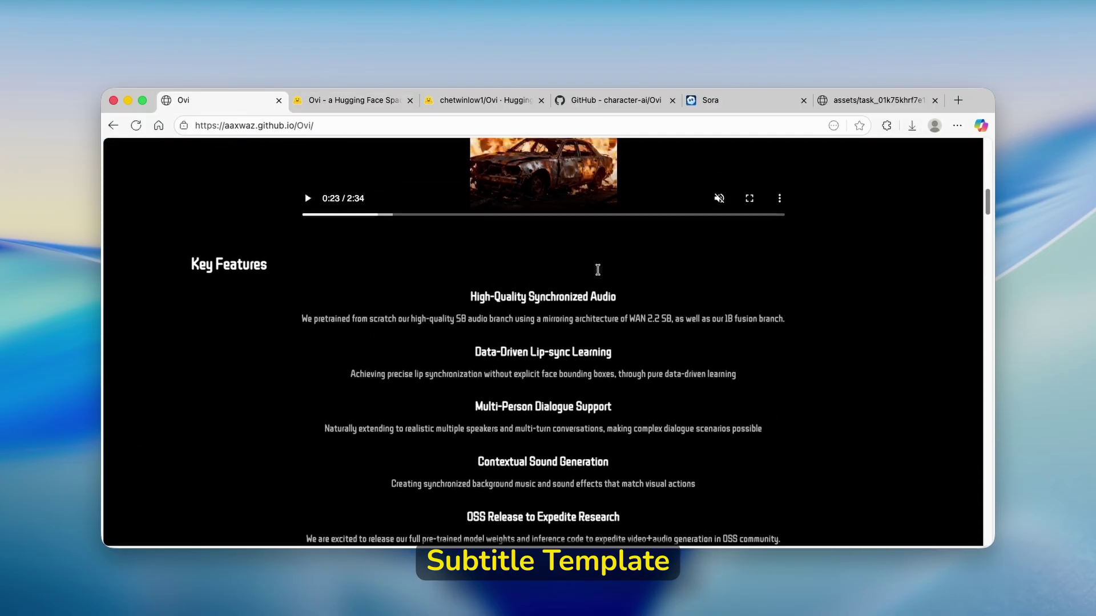
scroll(599, 270, "up", 3)
- Download the trailer as final_ovi_trailer.mp4 and select the page's web address
left_click(779, 433)
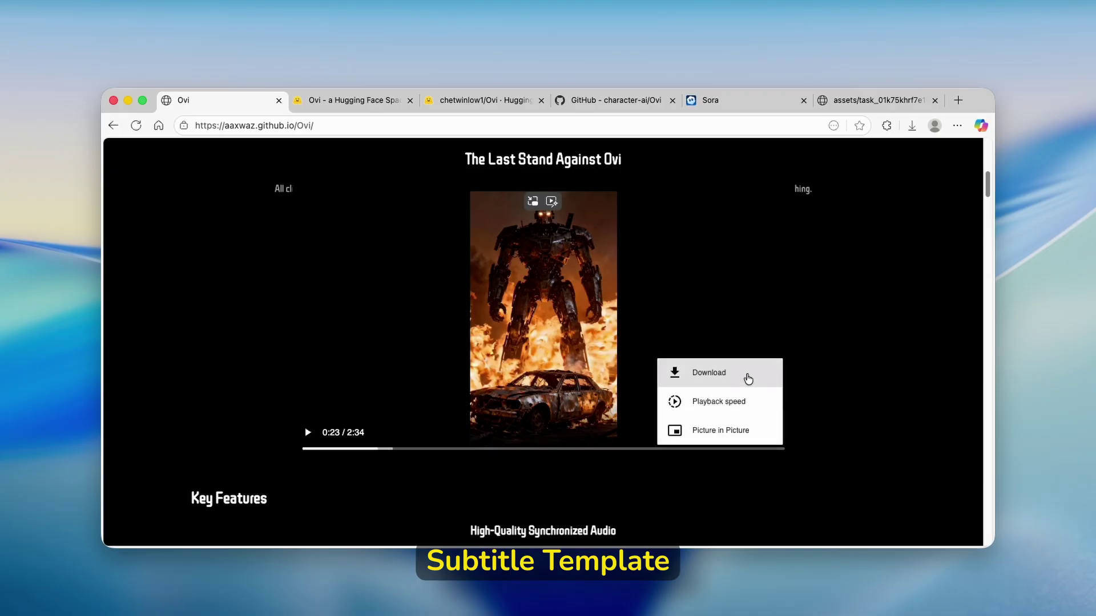
left_click(747, 378)
scroll(600, 325, "down", 2)
scroll(514, 291, "down", 2)
scroll(600, 223, "down", 3)
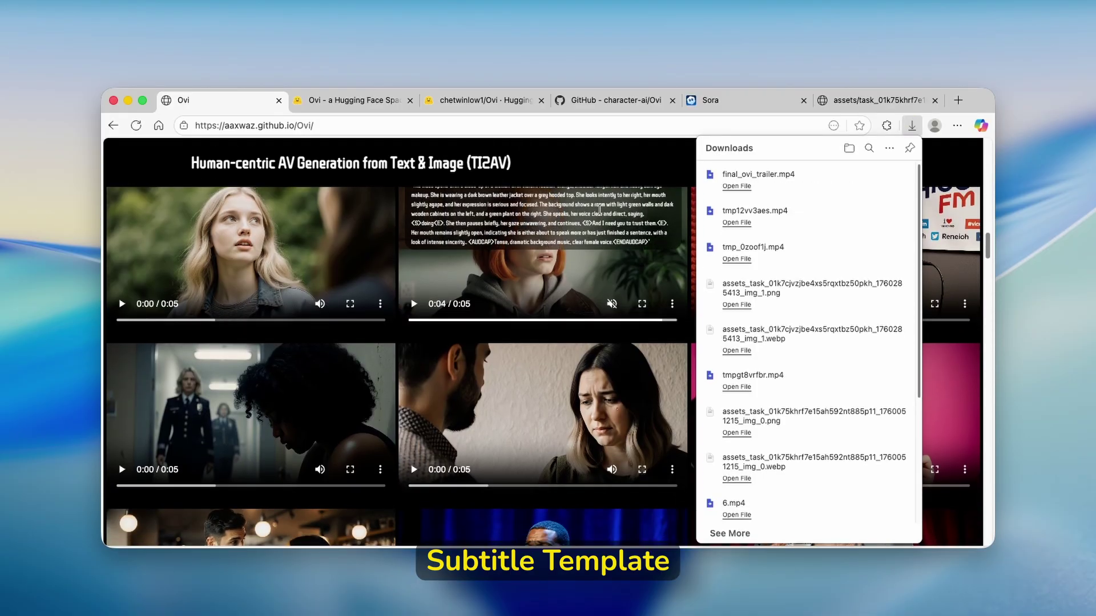
scroll(729, 249, "up", 6)
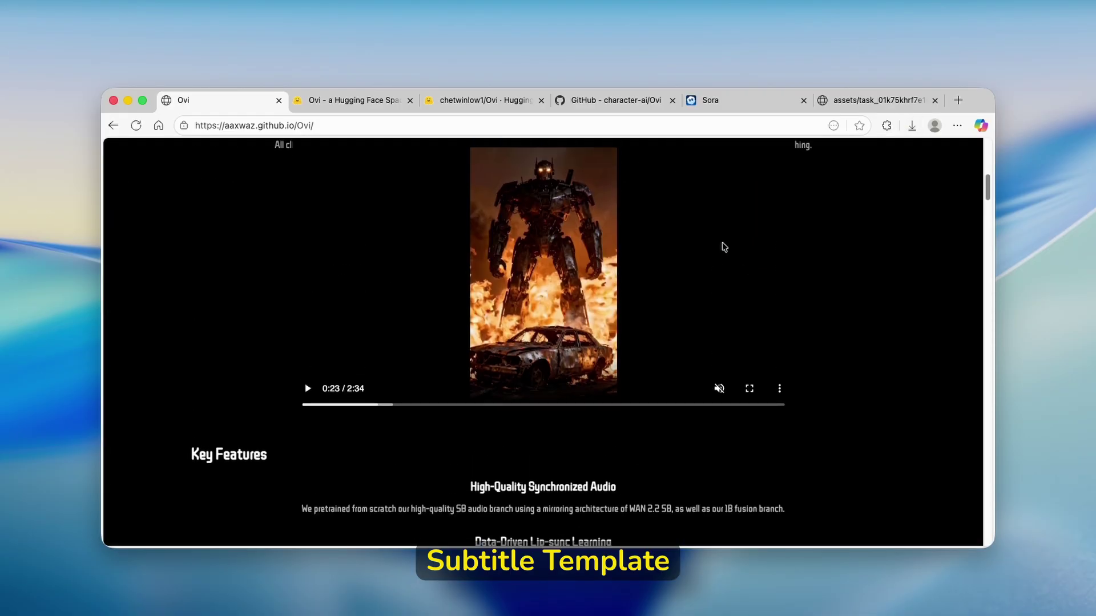
mouse_move(543, 270)
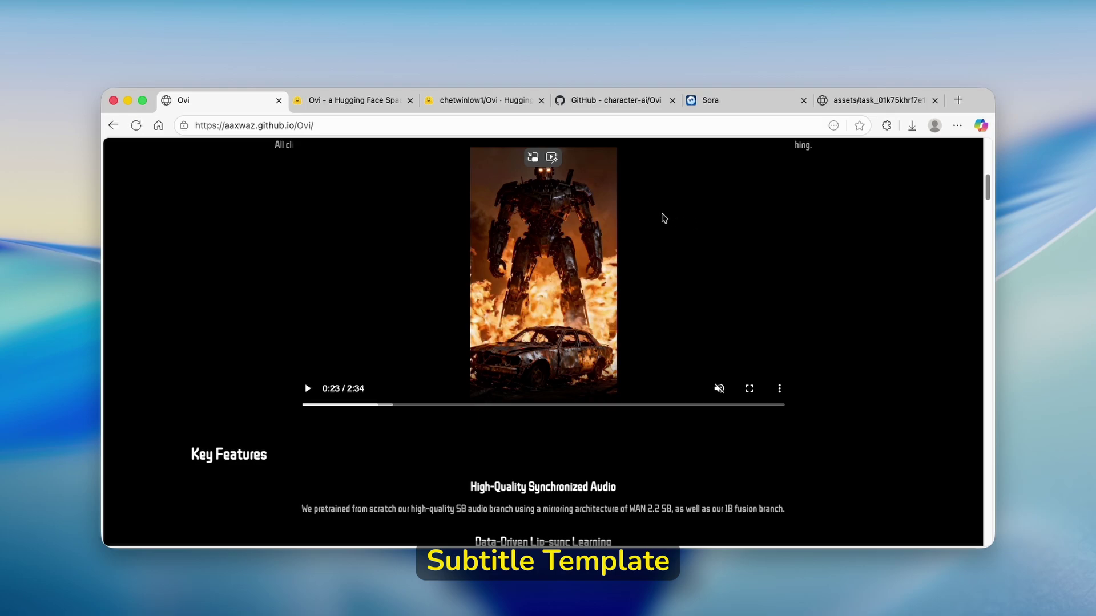
scroll(495, 199, "up", 3)
left_click(364, 125)
scroll(496, 184, "up", 3)
scroll(607, 213, "up", 1)
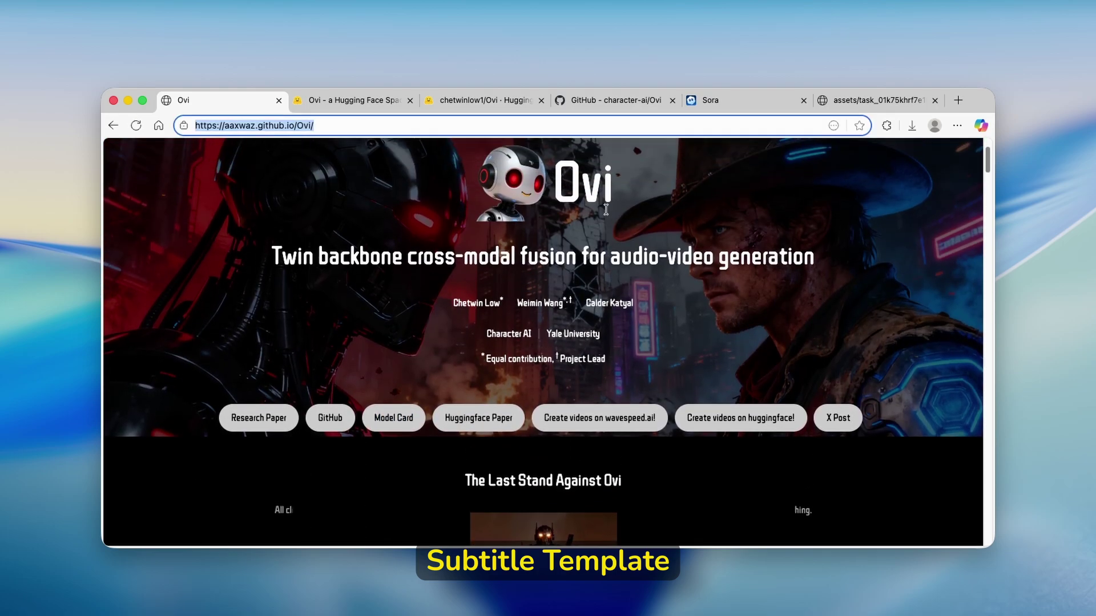